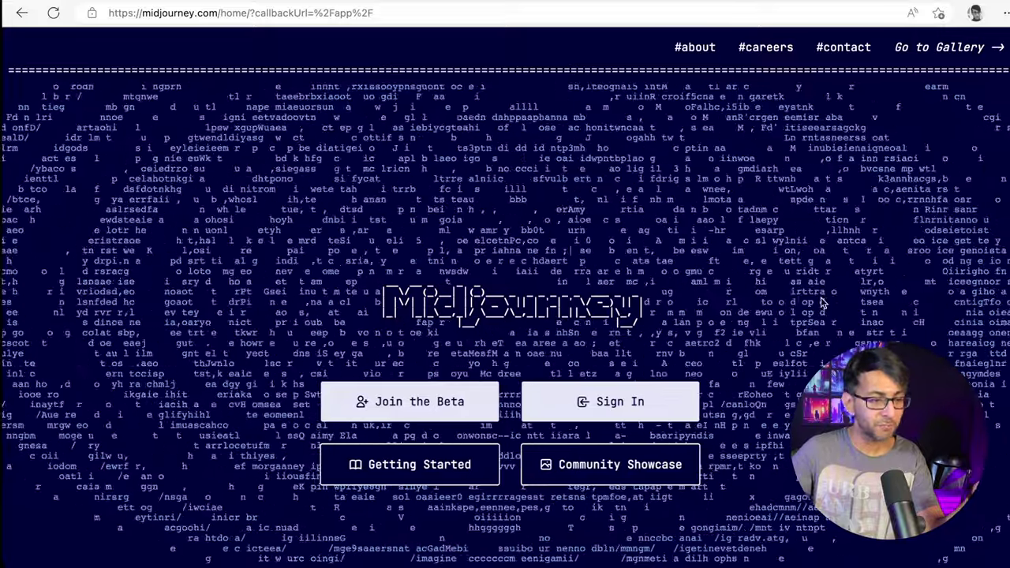
Sign in to midjourney.com with Discord and authorise the Midjourney Bot's access
{"action": "left_click", "coordinate": [638, 401]}
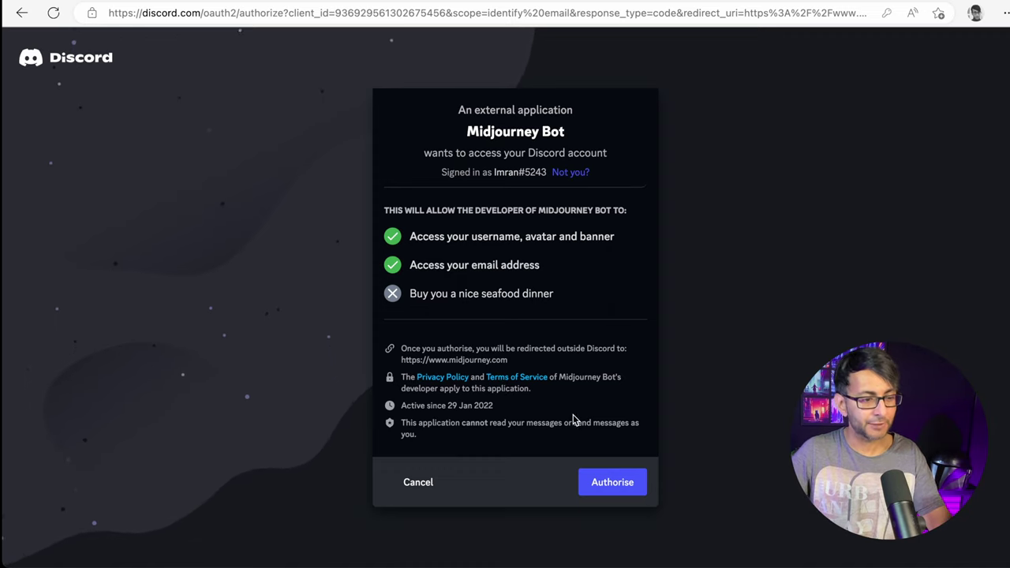
{"action": "left_click", "coordinate": [628, 482]}
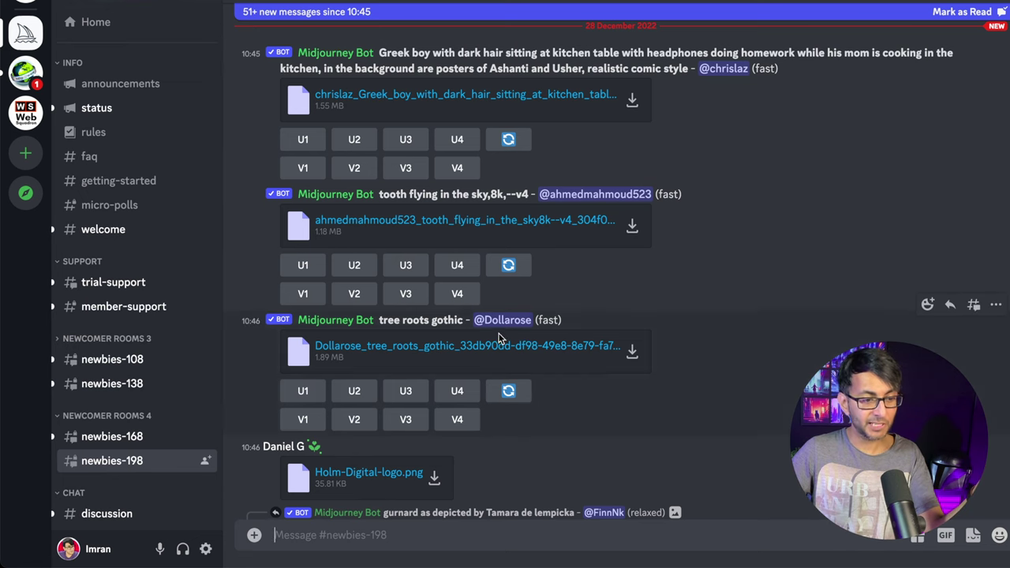
{"action": "scroll", "coordinate": [513, 355], "scroll_direction": "down", "scroll_amount": 5}
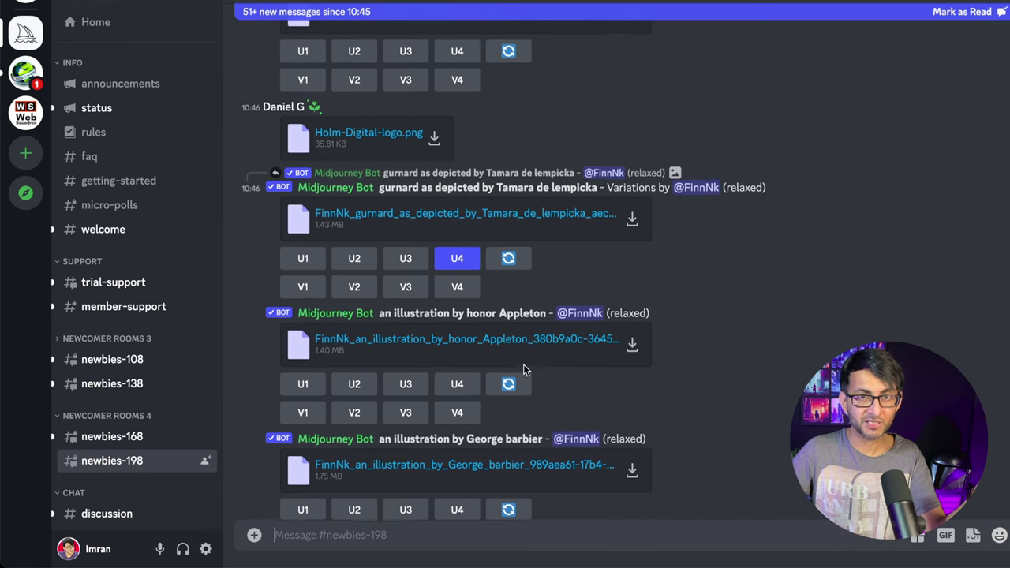
{"action": "scroll", "coordinate": [524, 364], "scroll_direction": "down", "scroll_amount": 3}
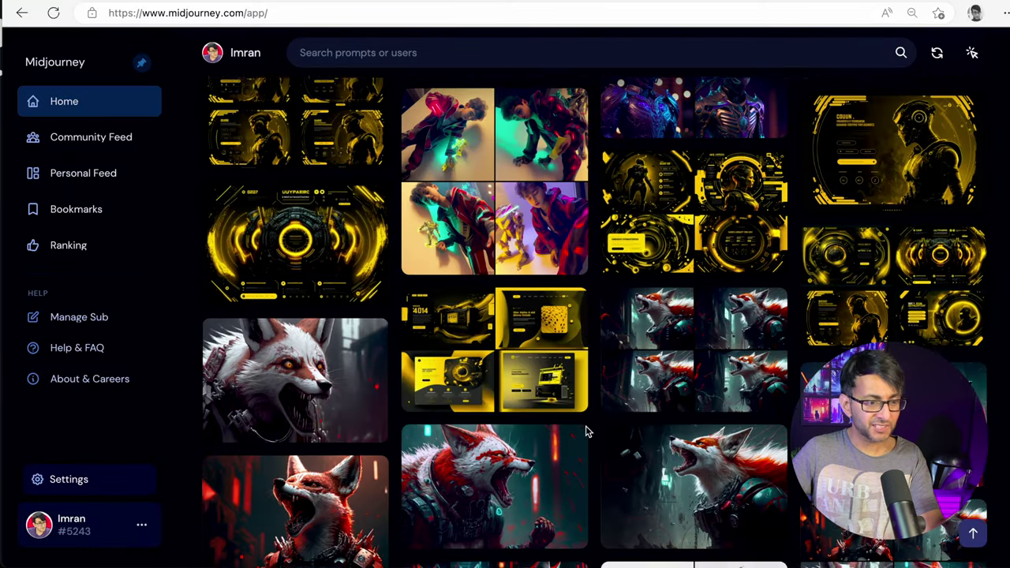
{"action": "scroll", "coordinate": [585, 432], "scroll_direction": "down", "scroll_amount": 10}
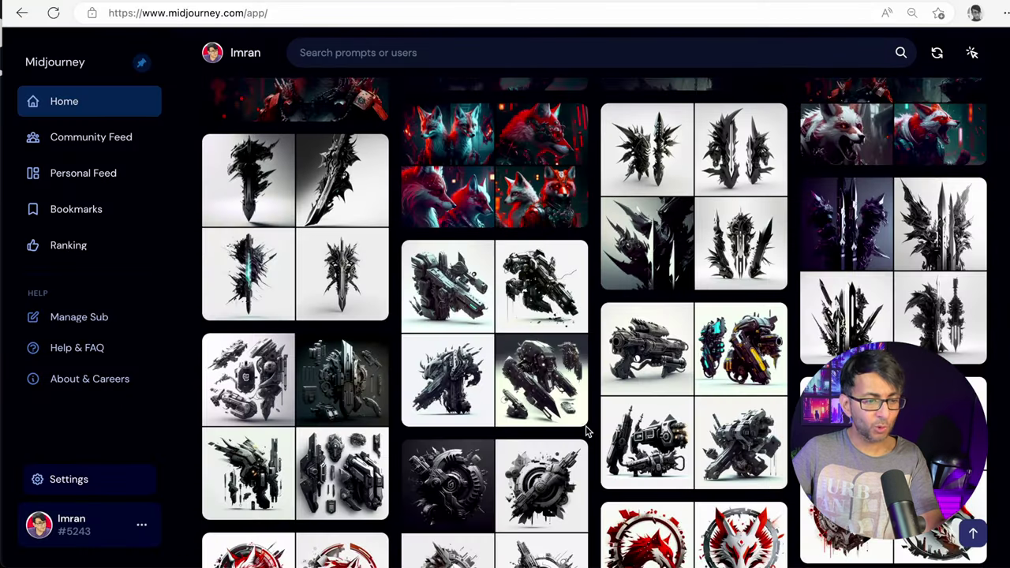
{"action": "scroll", "coordinate": [586, 432], "scroll_direction": "up", "scroll_amount": 3}
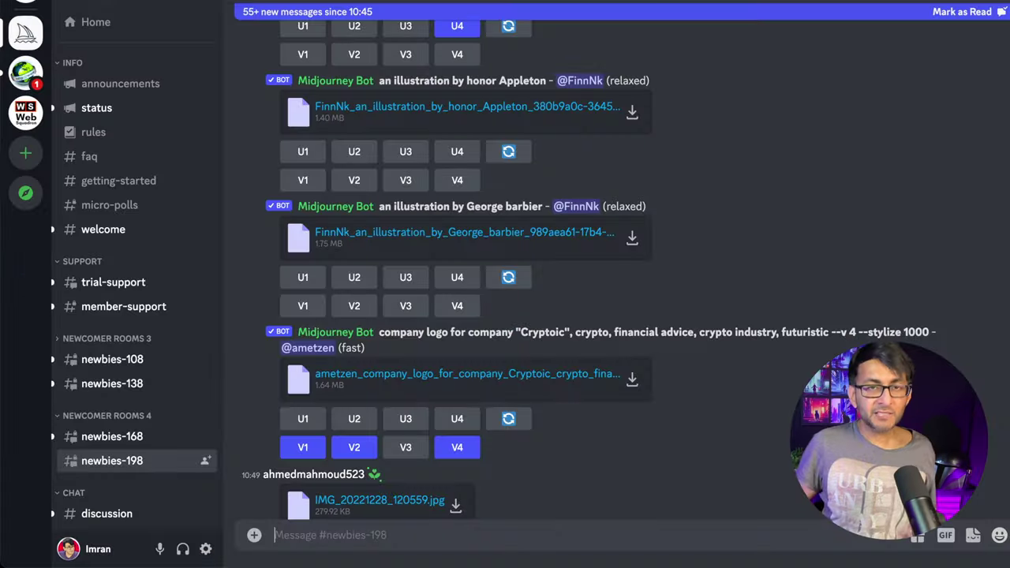
Start an /imagine command with prompt 'Website Hero banner, small business, consultation, hyperrealistic, UI, UX, 4K, unreal'
{"action": "type", "text": "/"}
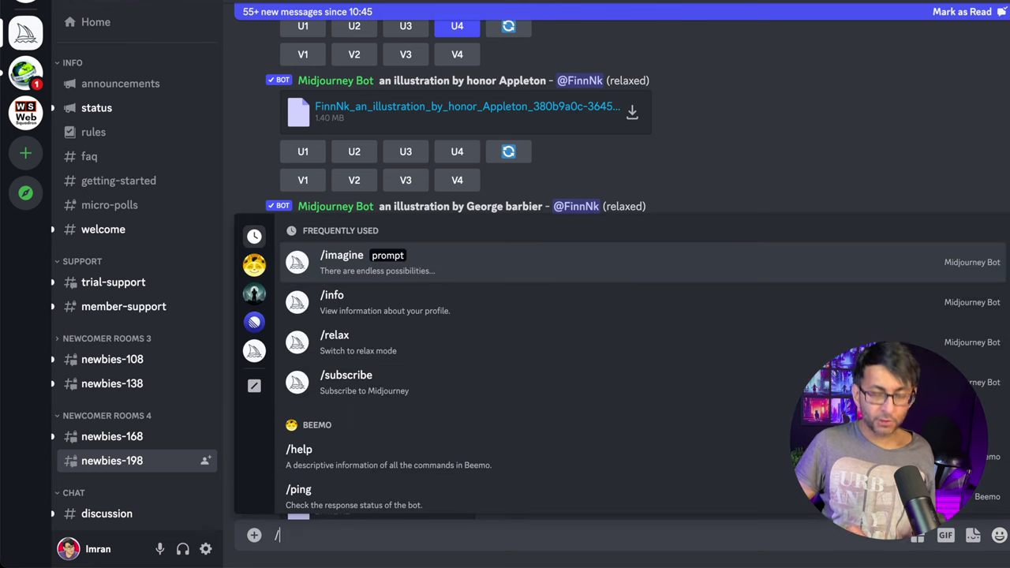
{"action": "type", "text": "imagine"}
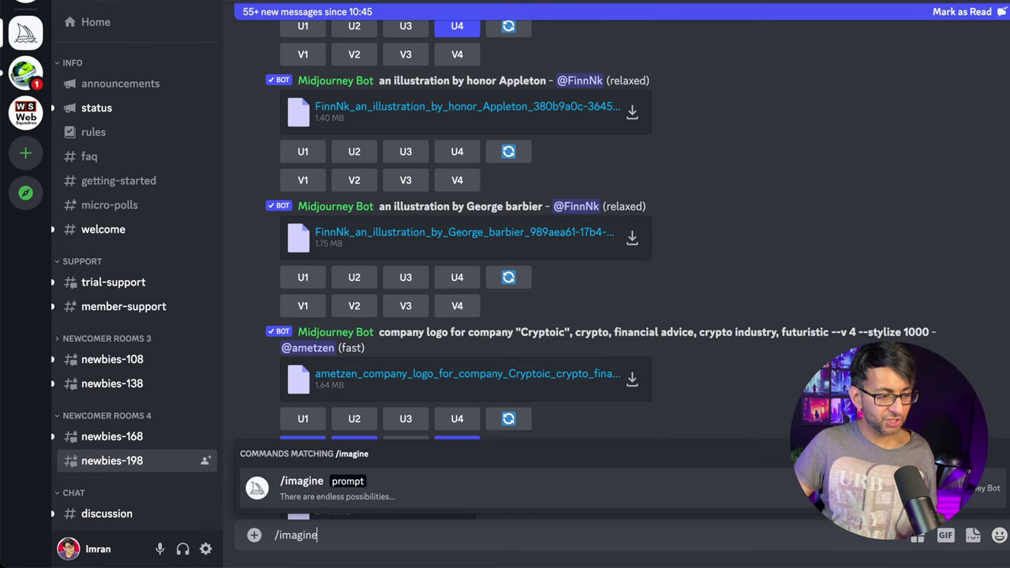
{"action": "left_click", "coordinate": [352, 488]}
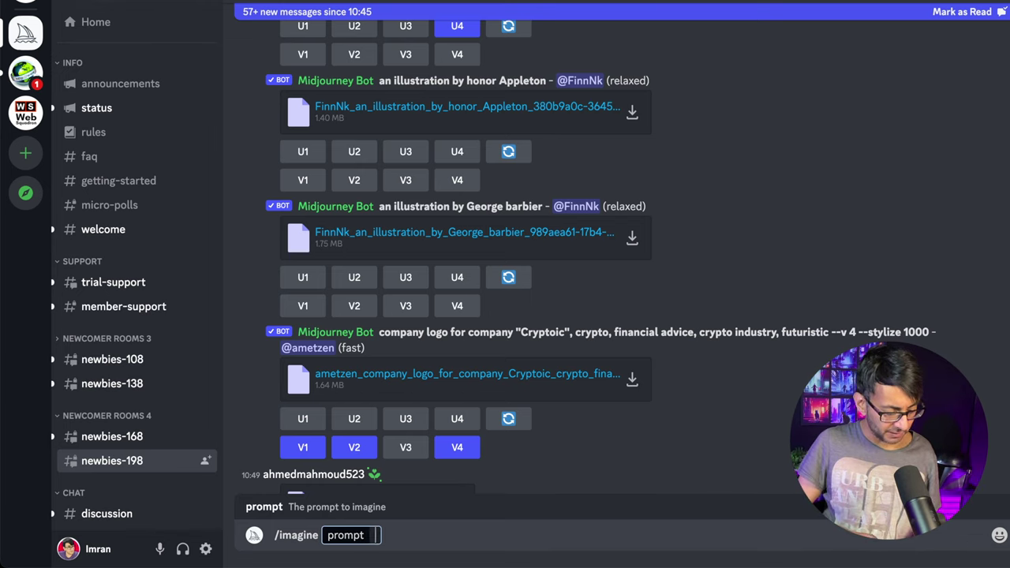
{"action": "type", "text": "Website Hero banner"}
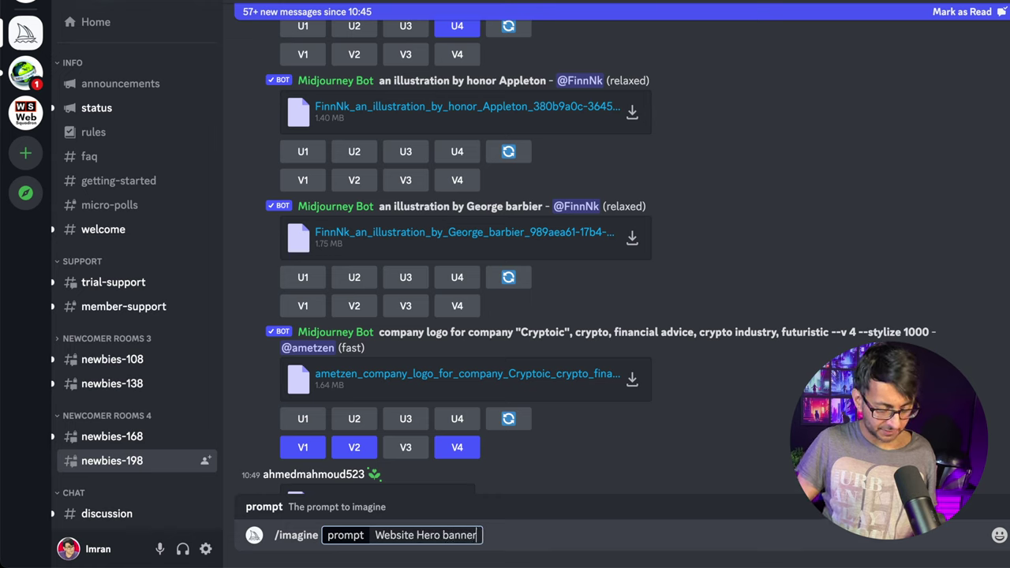
{"action": "type", "text": ", small "}
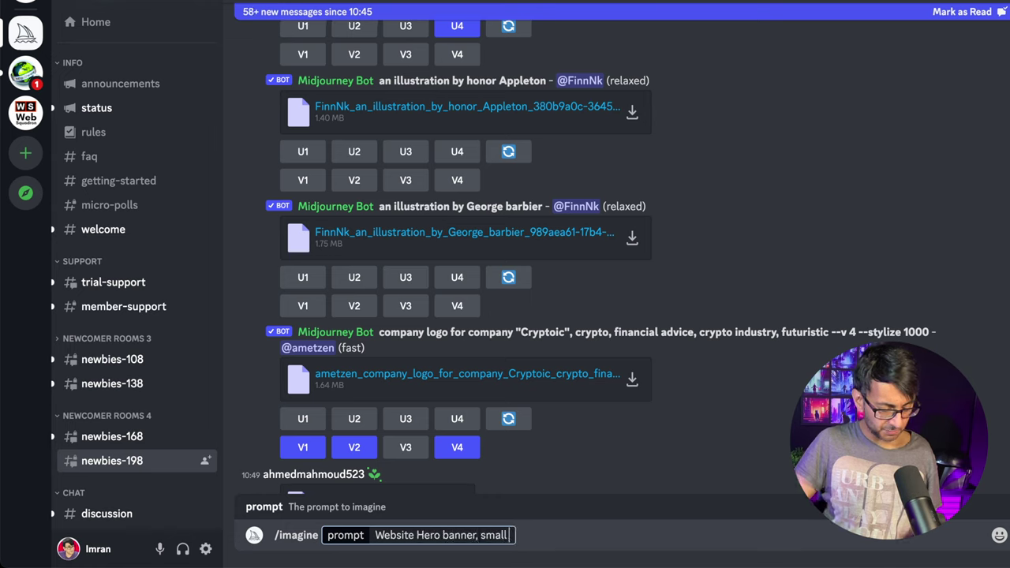
{"action": "type", "text": "business, consultation,"}
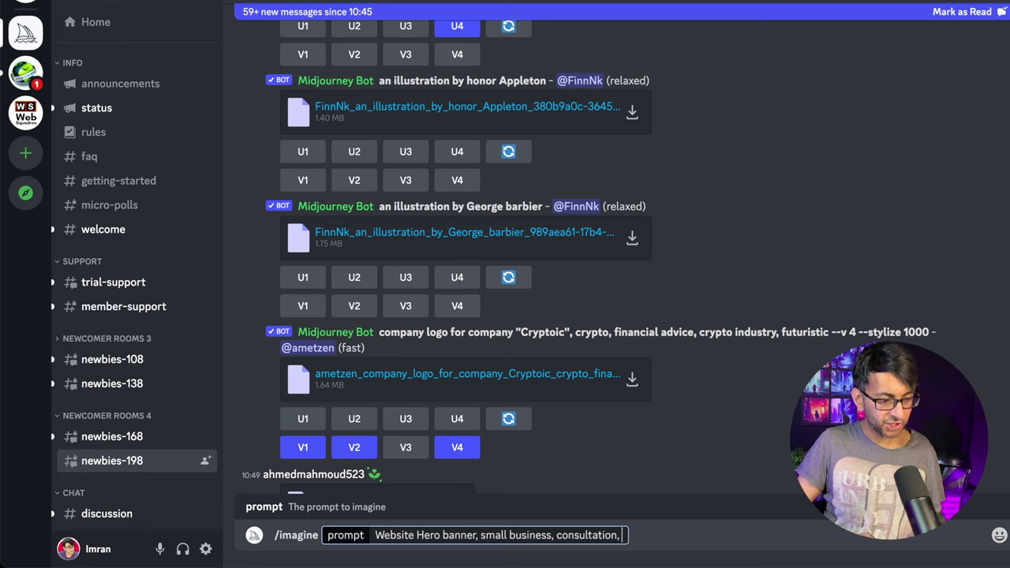
{"action": "type", "text": " hyperrealistic, UI,"}
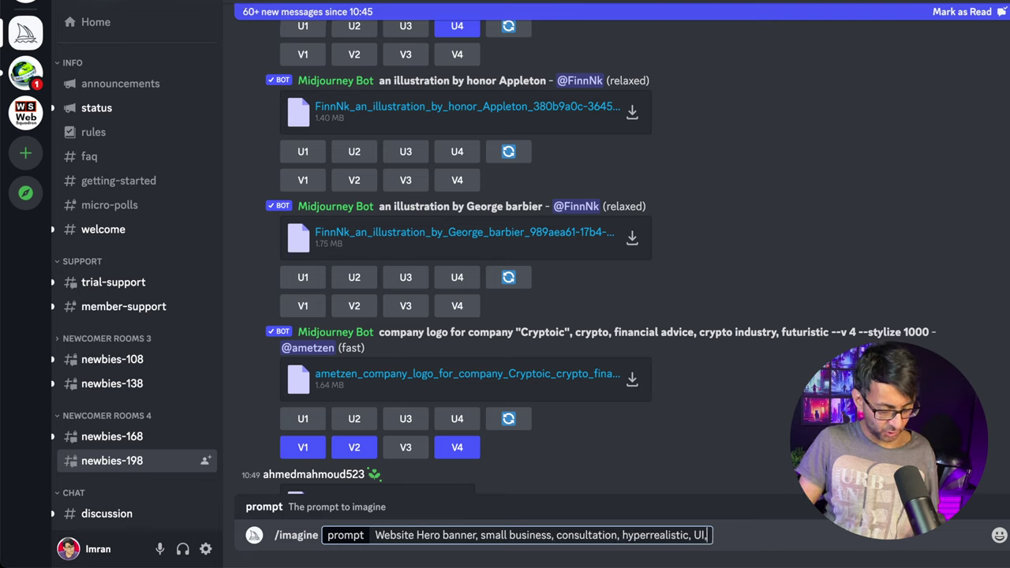
{"action": "type", "text": " UX, 4K, unreal engine 5,"}
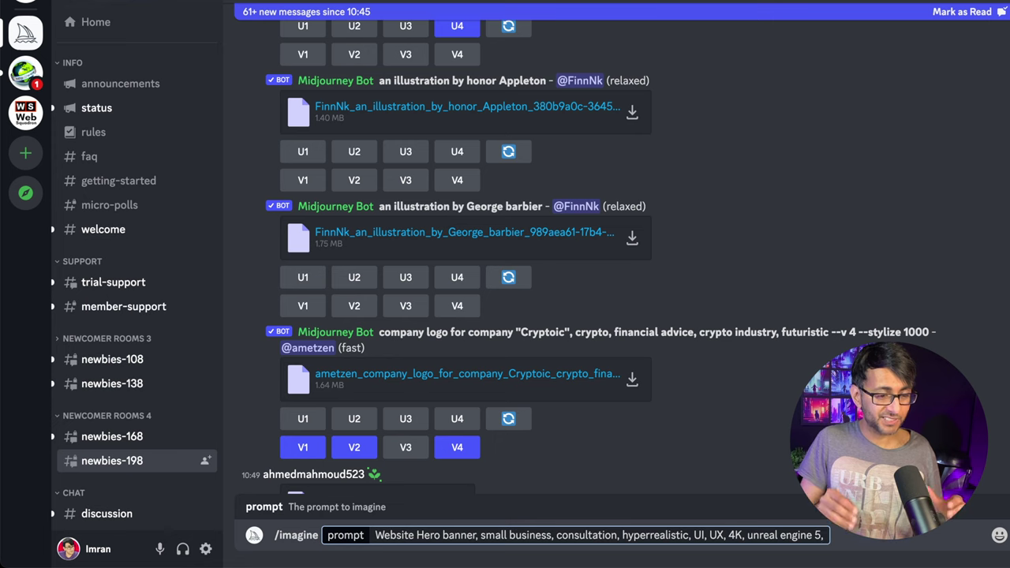
Delete the trailing comma after 'unreal engine 5' and begin the -ar aspect-ratio parameter
{"action": "key", "text": "BackSpace"}
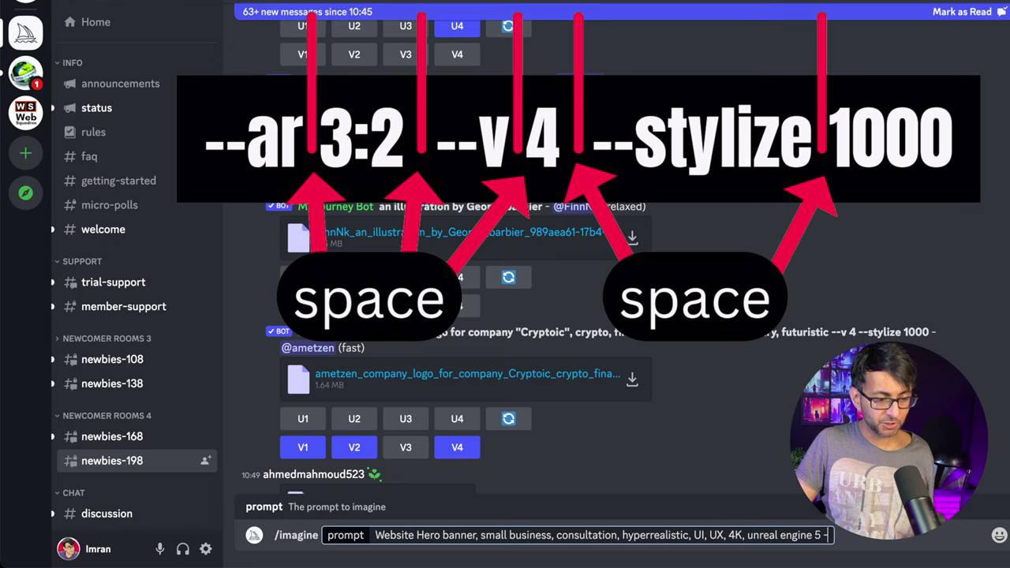
{"action": "type", "text": "-ar 3:2 --v 4 --stylize 1000"}
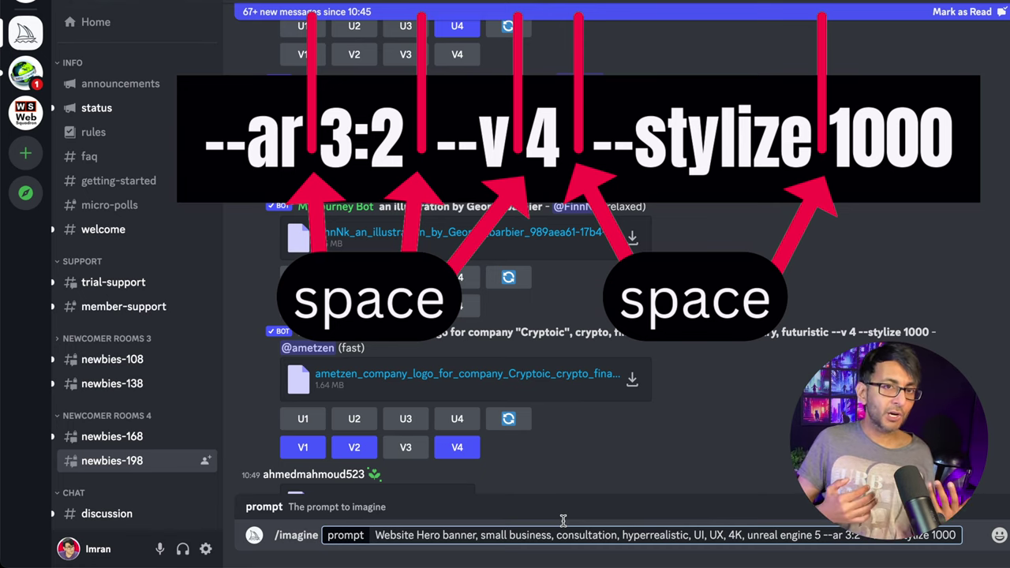
Prefix the prompt with 'Magenta and Black,' and submit it to the Midjourney Bot
{"action": "type", "text": "Magenta and"}
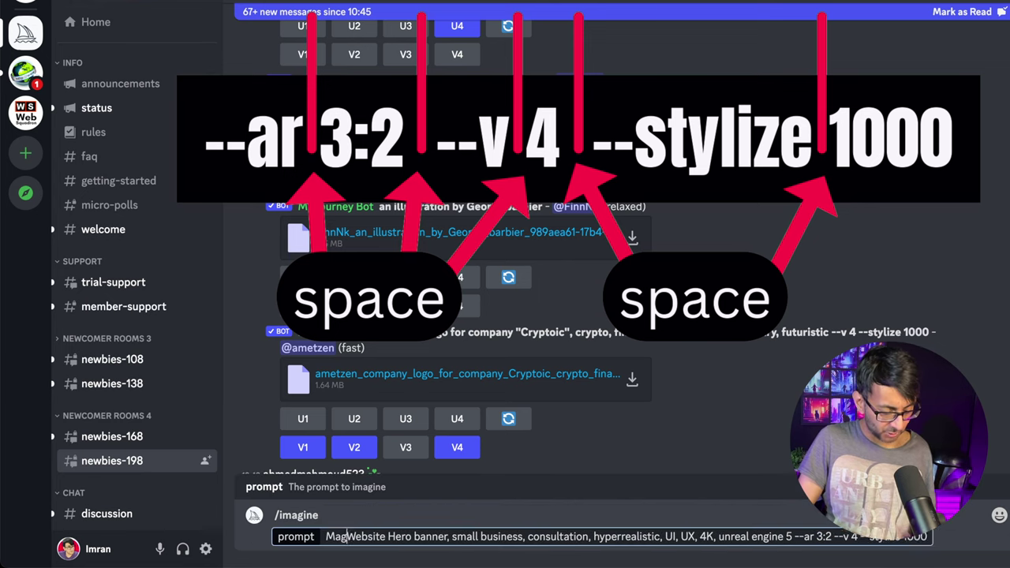
{"action": "type", "text": " Black"}
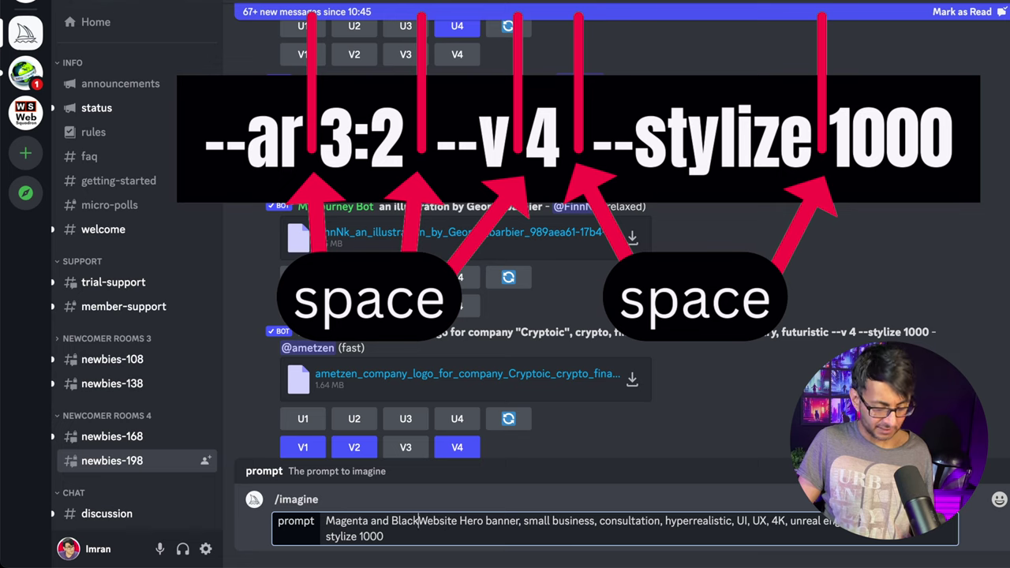
{"action": "type", "text": ","}
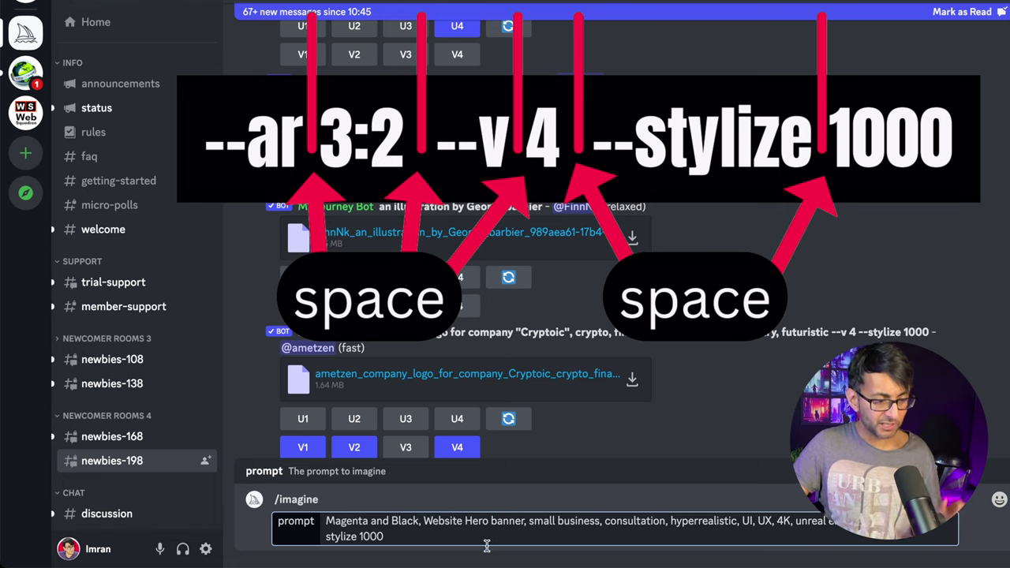
{"action": "key", "text": "ctrl+a"}
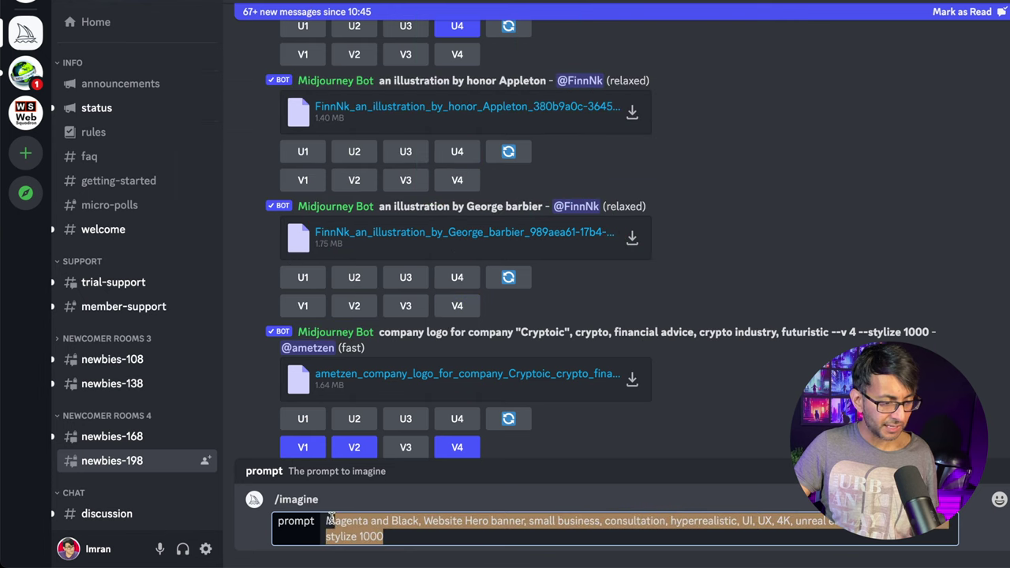
{"action": "left_click", "coordinate": [443, 538]}
{"action": "key", "text": "Return"}
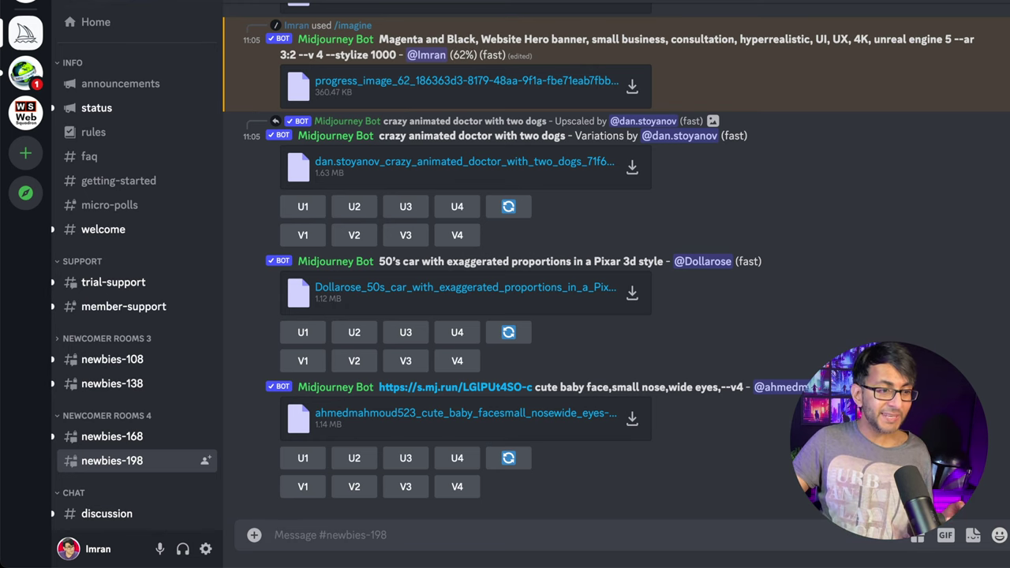
While the job renders, open another user's 'crazy animated doctor with two dogs' grid in the browser
{"action": "scroll", "coordinate": [570, 160], "scroll_direction": "up", "scroll_amount": 4}
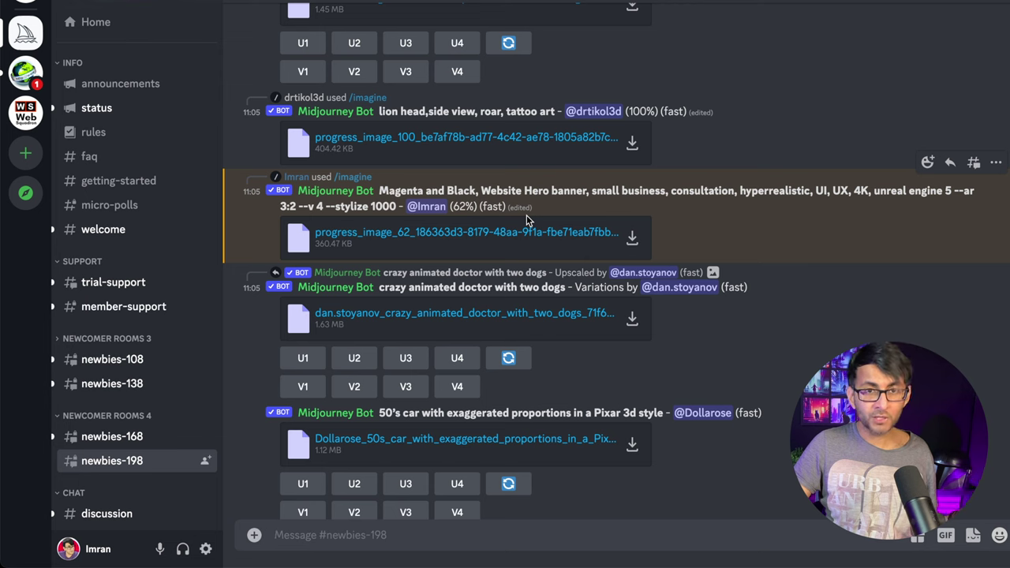
{"action": "scroll", "coordinate": [553, 206], "scroll_direction": "down", "scroll_amount": 2}
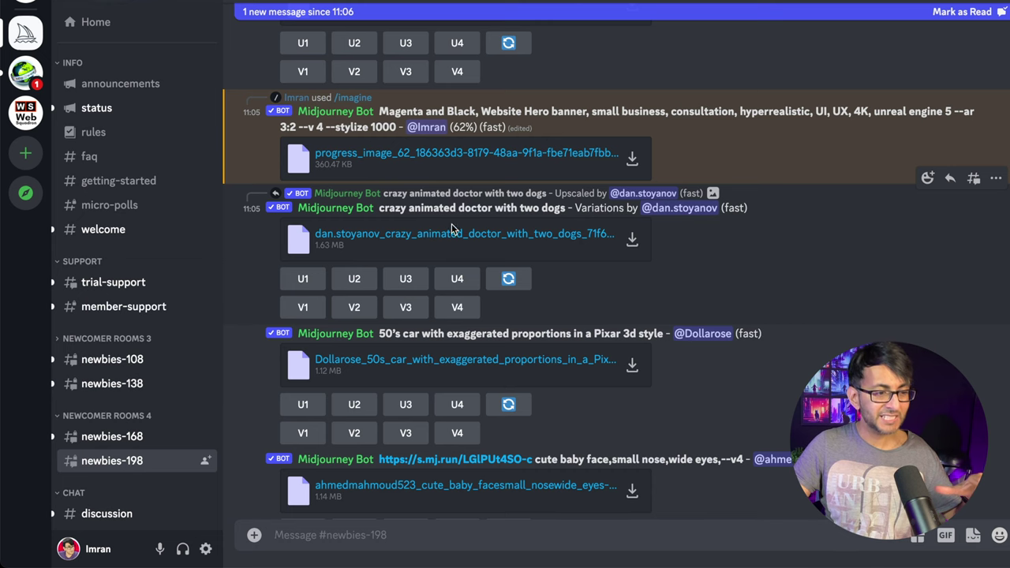
{"action": "left_click", "coordinate": [495, 245]}
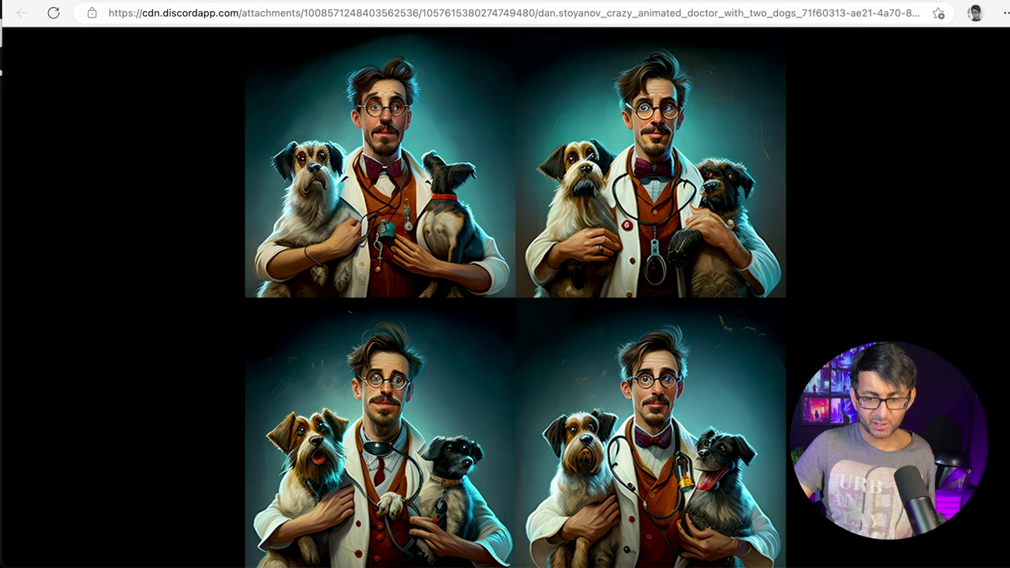
{"action": "key", "text": "super+Tab"}
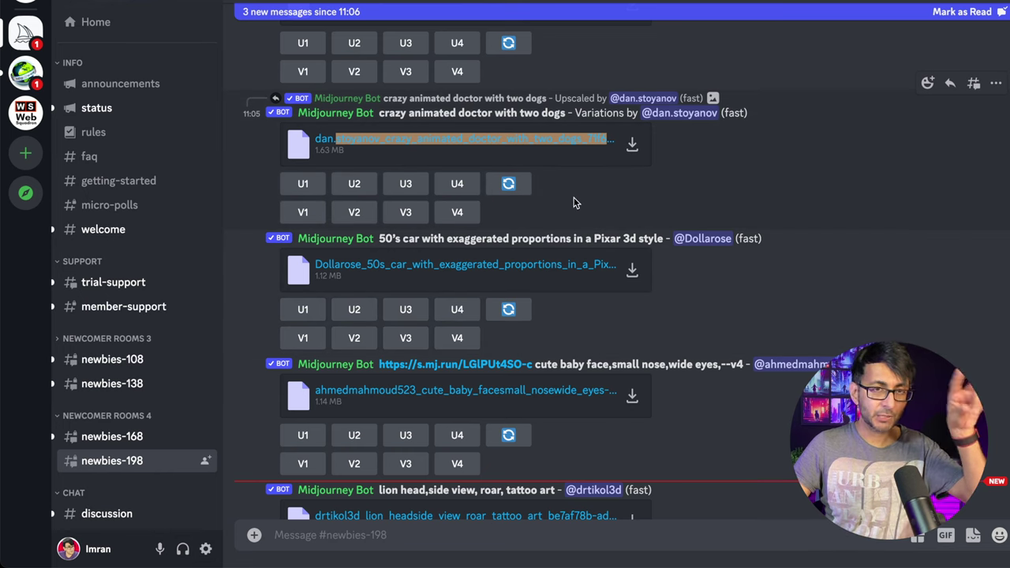
{"action": "left_click", "coordinate": [551, 149]}
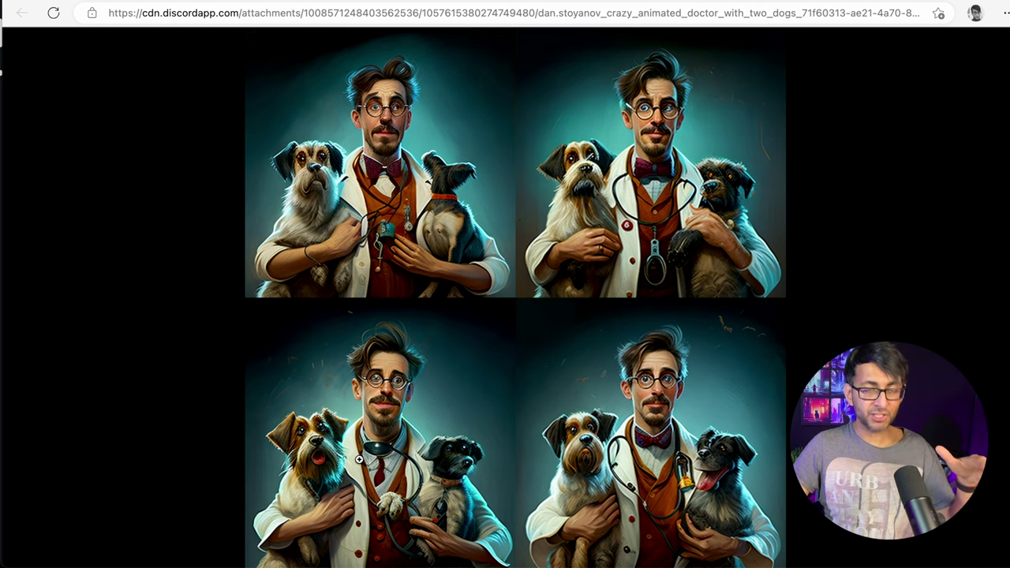
{"action": "left_click", "coordinate": [418, 287]}
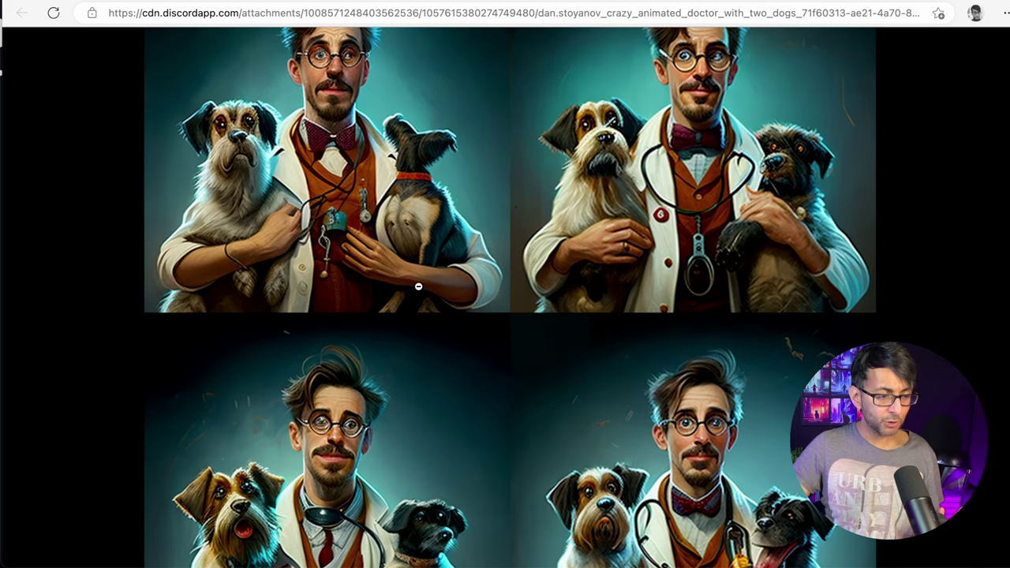
{"action": "scroll", "coordinate": [434, 292], "scroll_direction": "down", "scroll_amount": 1}
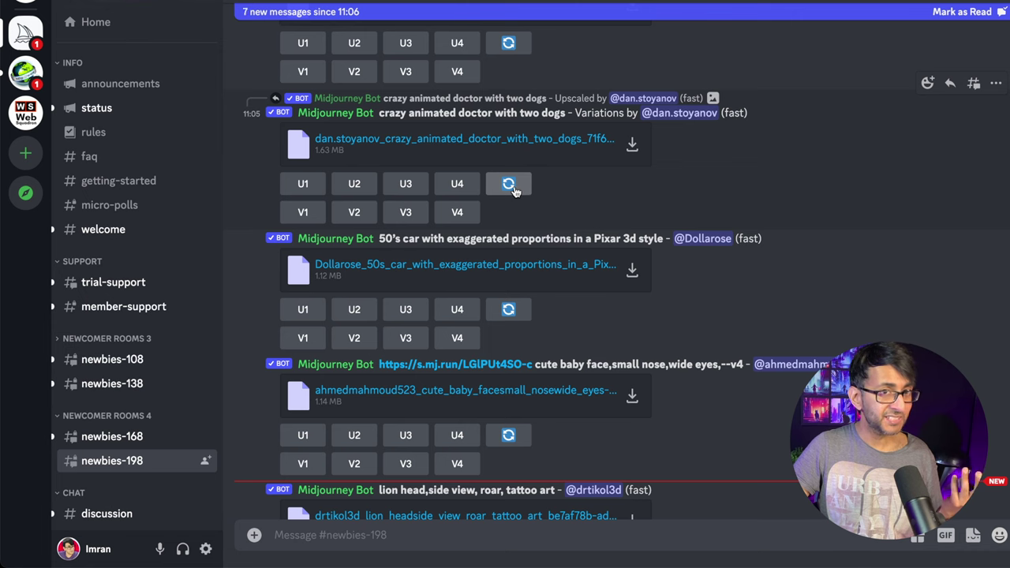
Scroll back to the Magenta and Black hero-banner result and open it full size
{"action": "scroll", "coordinate": [575, 239], "scroll_direction": "up", "scroll_amount": 5}
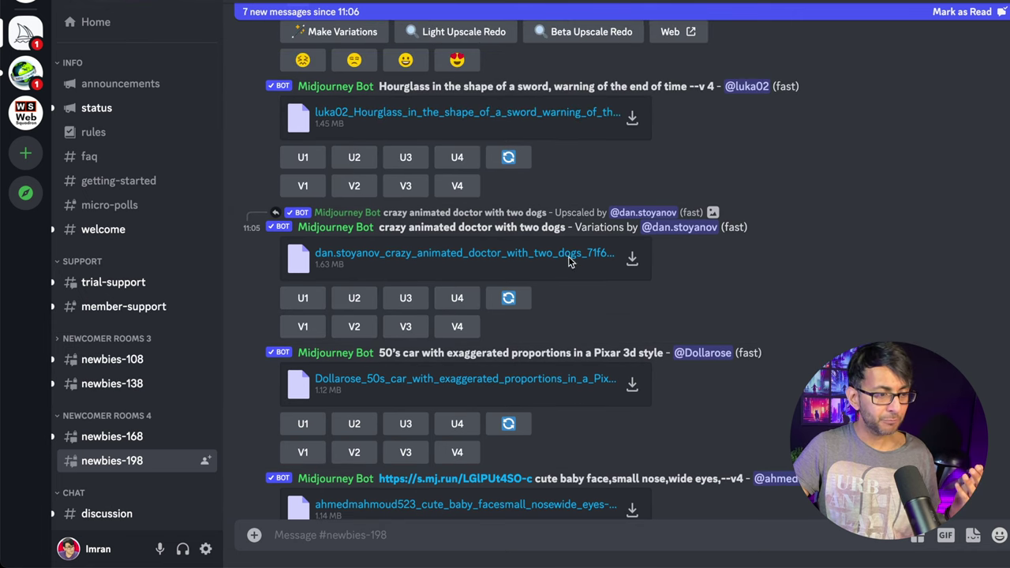
{"action": "scroll", "coordinate": [570, 266], "scroll_direction": "down", "scroll_amount": 10}
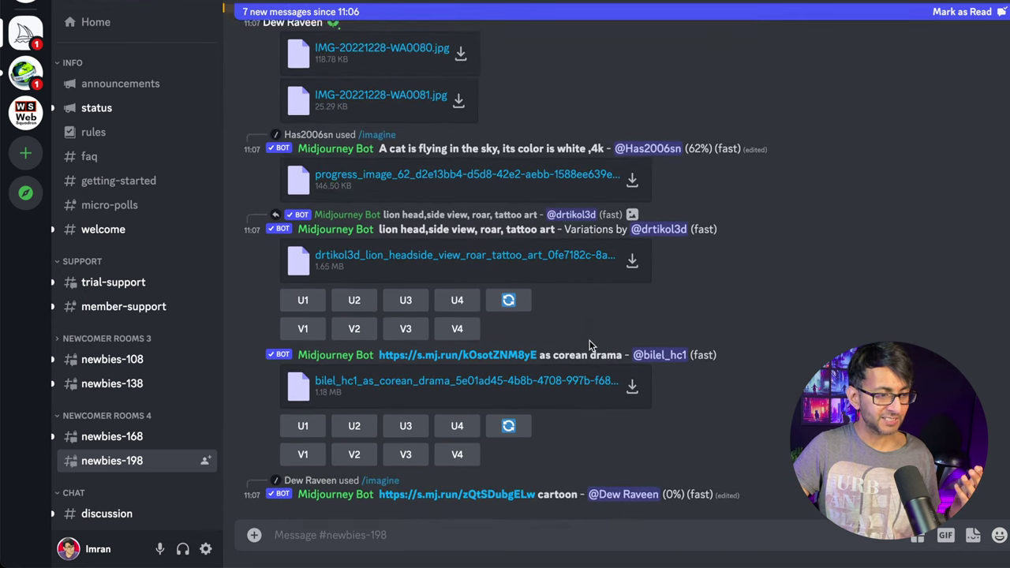
{"action": "scroll", "coordinate": [591, 345], "scroll_direction": "up", "scroll_amount": 4}
{"action": "scroll", "coordinate": [591, 345], "scroll_direction": "up", "scroll_amount": 4}
{"action": "scroll", "coordinate": [632, 252], "scroll_direction": "down", "scroll_amount": 6}
{"action": "scroll", "coordinate": [688, 157], "scroll_direction": "up", "scroll_amount": 1}
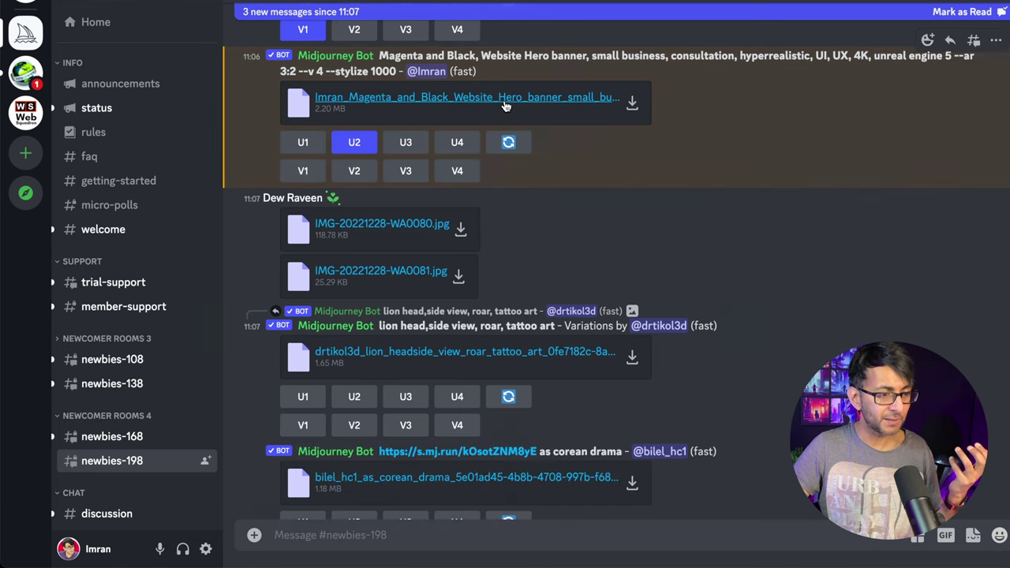
{"action": "left_click", "coordinate": [474, 98]}
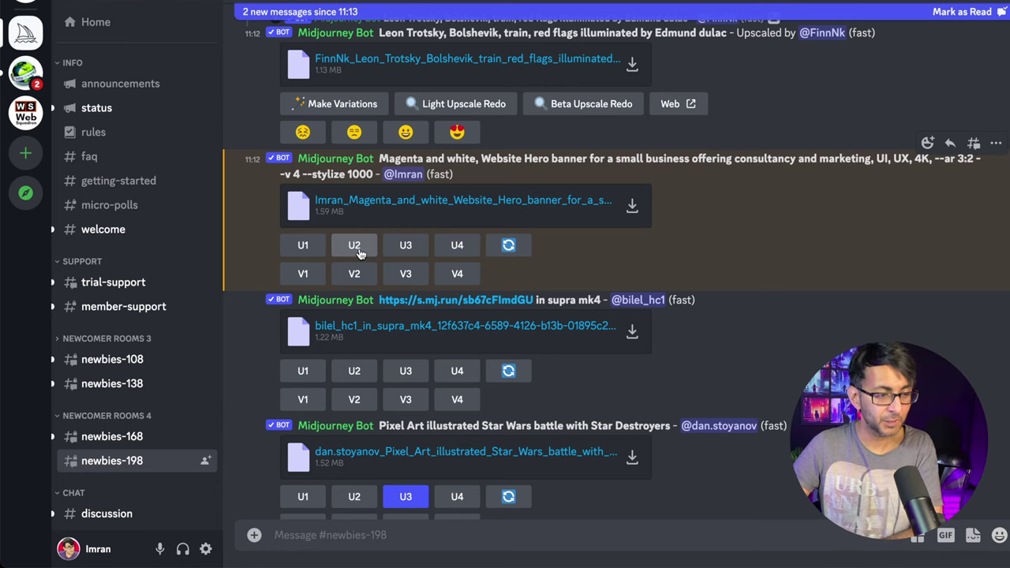
Upscale hero banner U2 and re-roll the prompt for four new banner options
{"action": "left_click", "coordinate": [354, 246]}
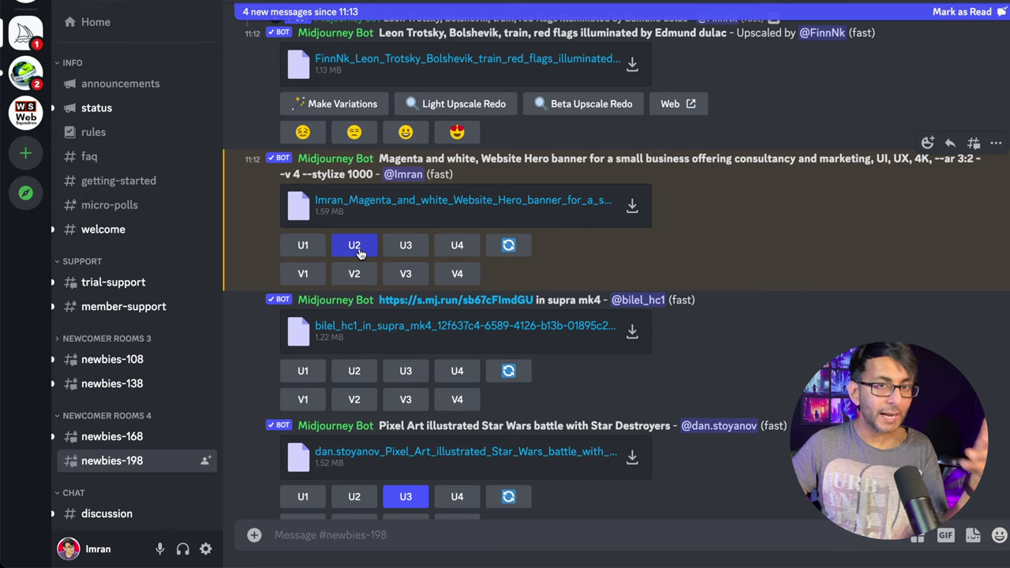
{"action": "left_click", "coordinate": [508, 247]}
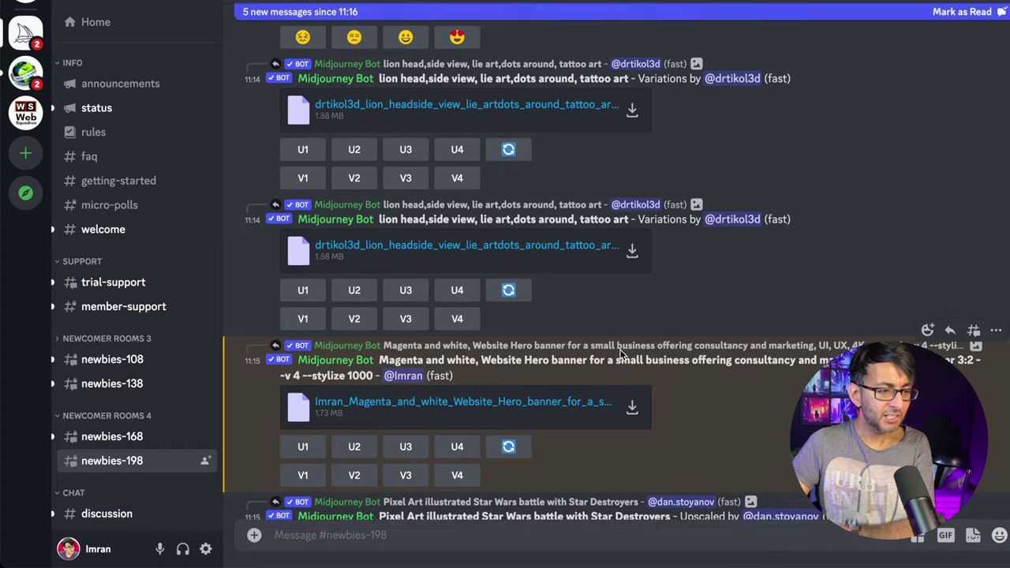
Zoom in and out on the upscaled magenta-and-white banner in the browser, then return to Discord
{"action": "scroll", "coordinate": [620, 355], "scroll_direction": "up", "scroll_amount": 5}
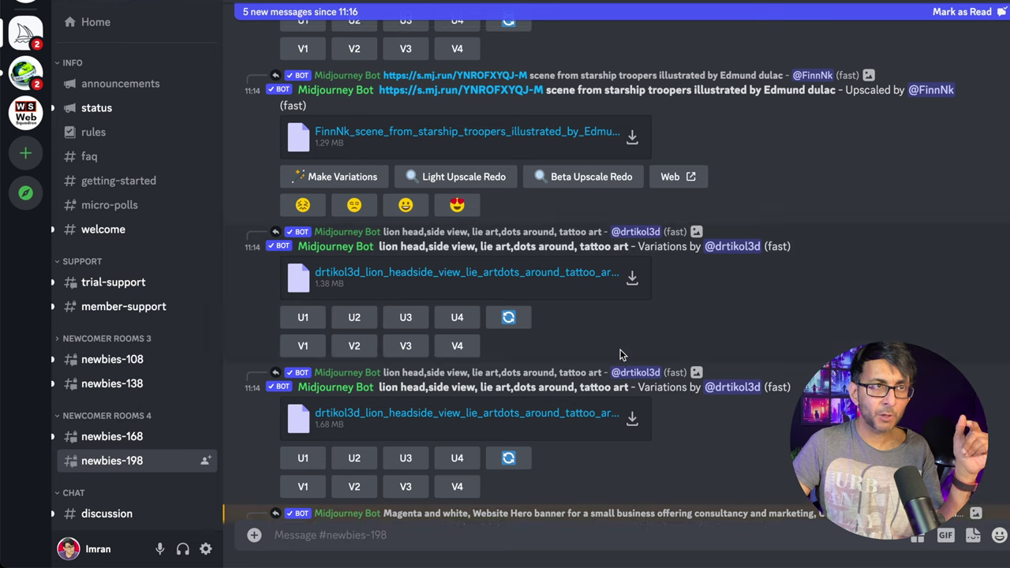
{"action": "scroll", "coordinate": [621, 355], "scroll_direction": "up", "scroll_amount": 2}
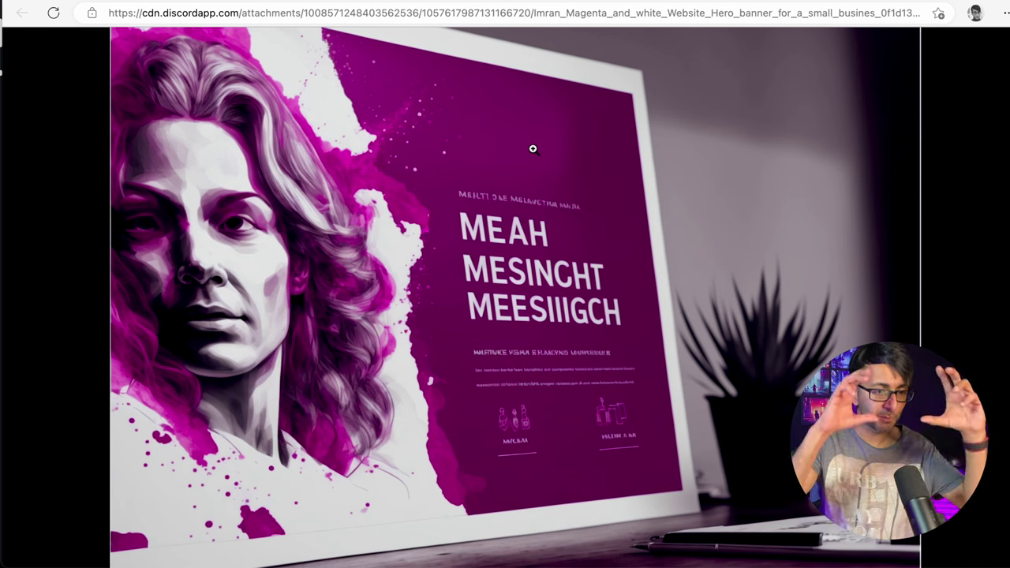
{"action": "left_click", "coordinate": [473, 213]}
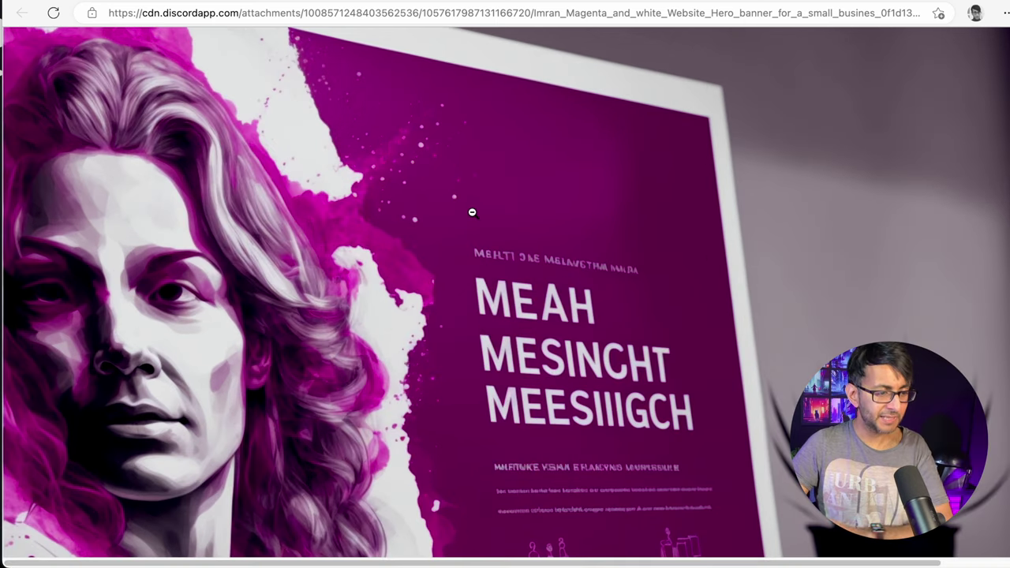
{"action": "left_click", "coordinate": [521, 298]}
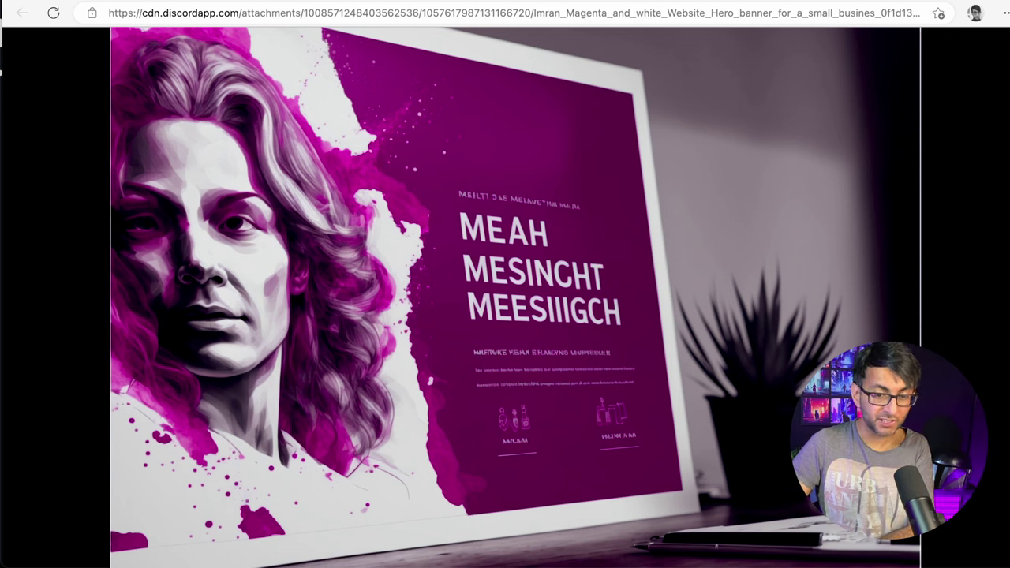
{"action": "key", "text": "super+Tab"}
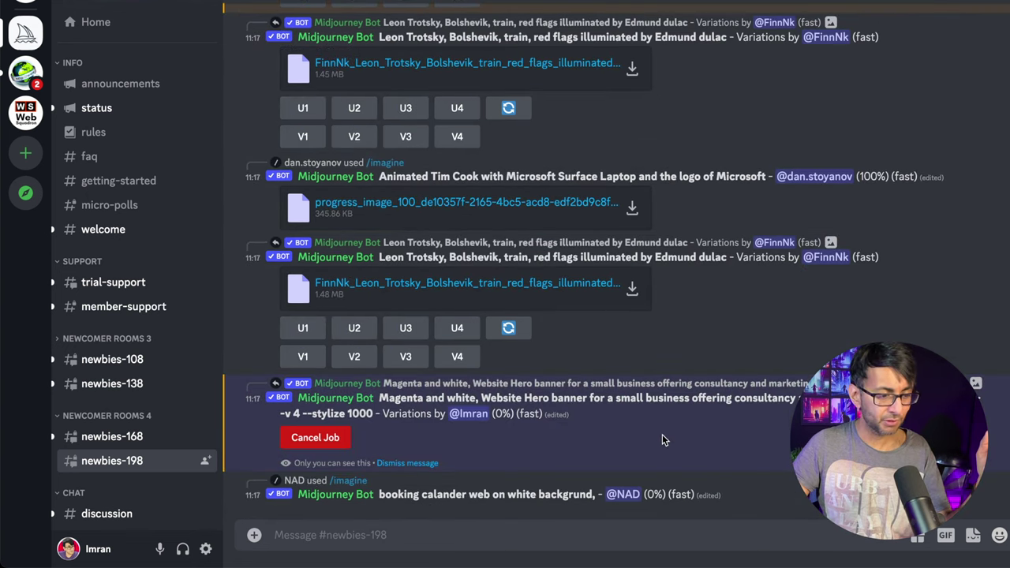
Scroll up and open the 'Magenta and white for a small business' grid full size
{"action": "scroll", "coordinate": [623, 424], "scroll_direction": "up", "scroll_amount": 2}
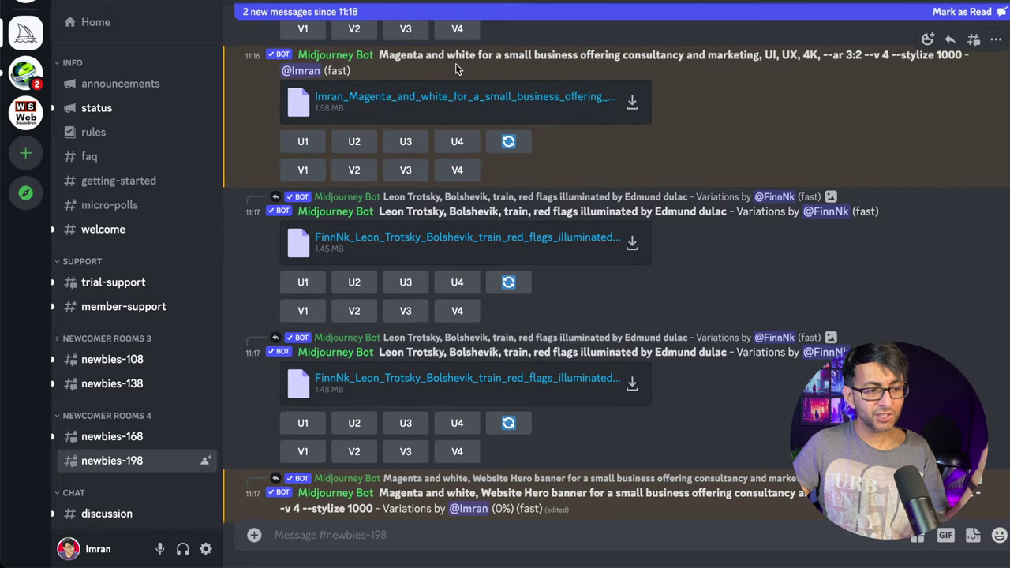
{"action": "left_click", "coordinate": [581, 101]}
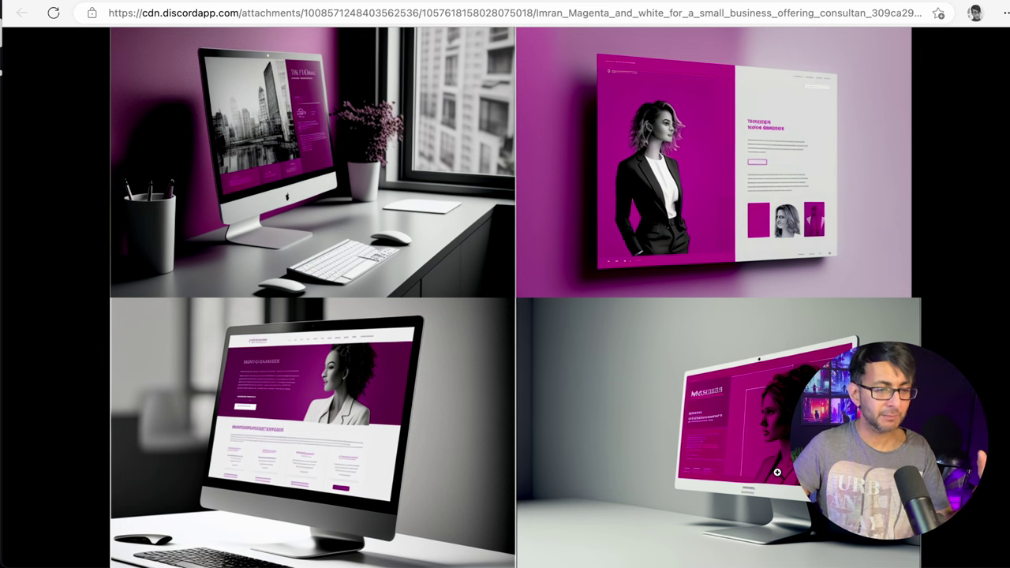
Open the finished banner variations grid full size and zoom in for a closer look
{"action": "key", "text": "super+Tab"}
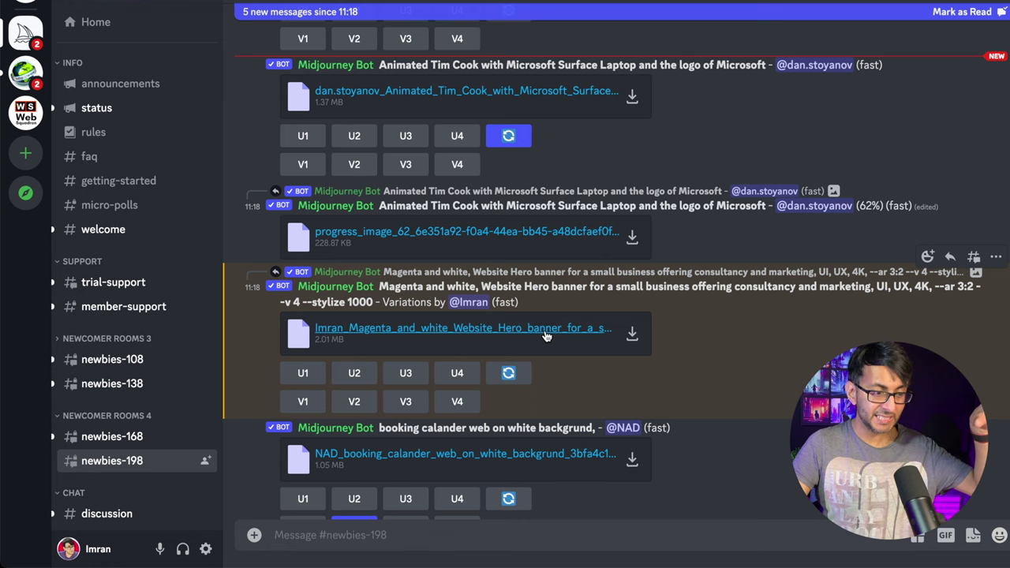
{"action": "left_click", "coordinate": [545, 336]}
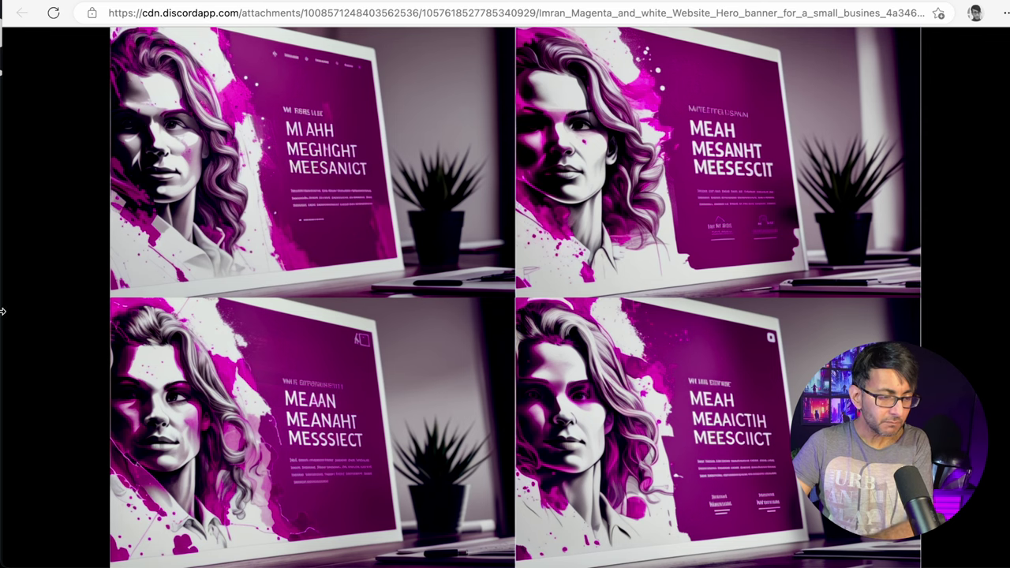
{"action": "left_click", "coordinate": [252, 396]}
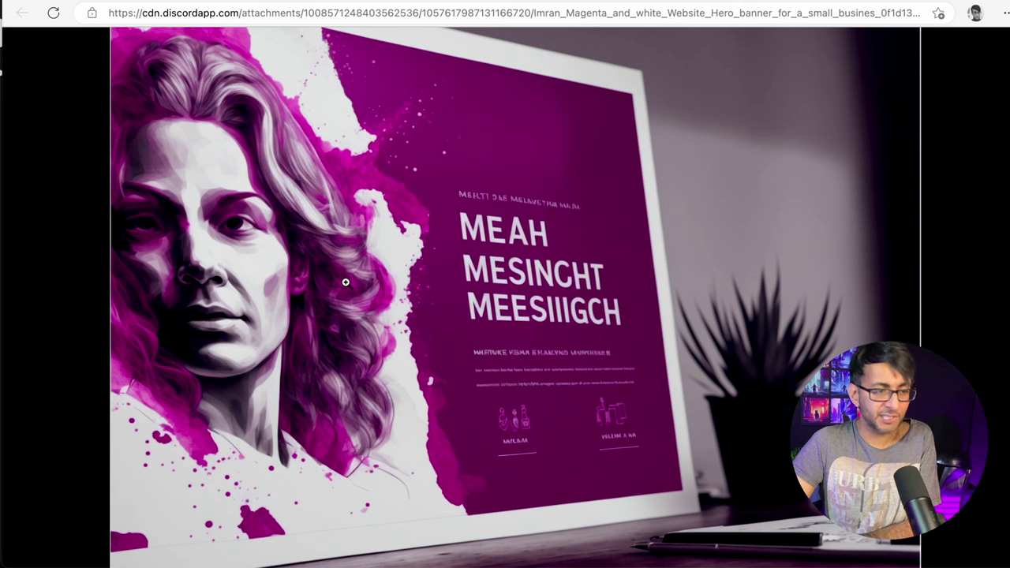
Save the upscaled magenta-and-white banner image into the Downloads folder
{"action": "right_click", "coordinate": [348, 283]}
{"action": "left_click", "coordinate": [416, 319]}
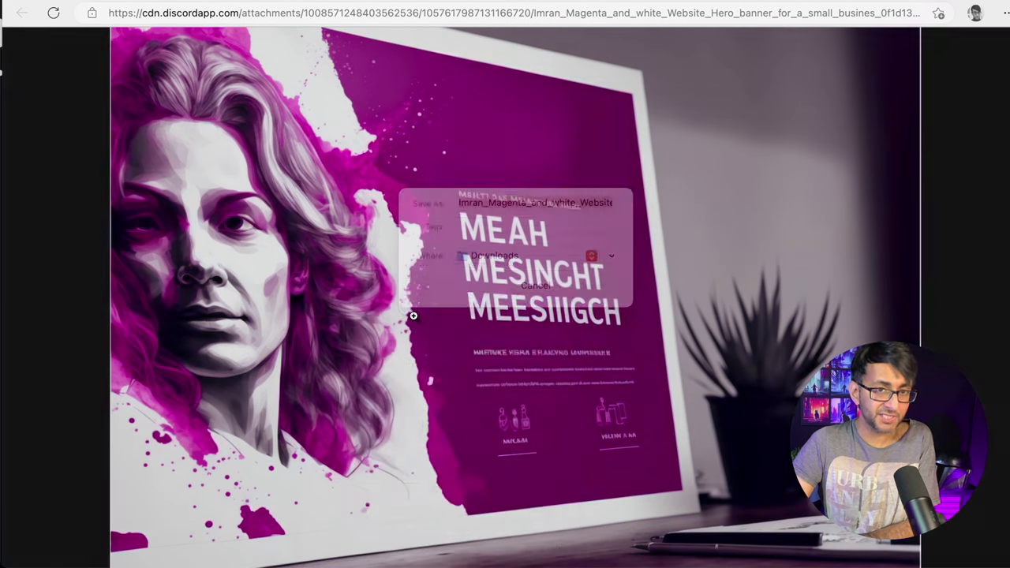
{"action": "left_click", "coordinate": [592, 308]}
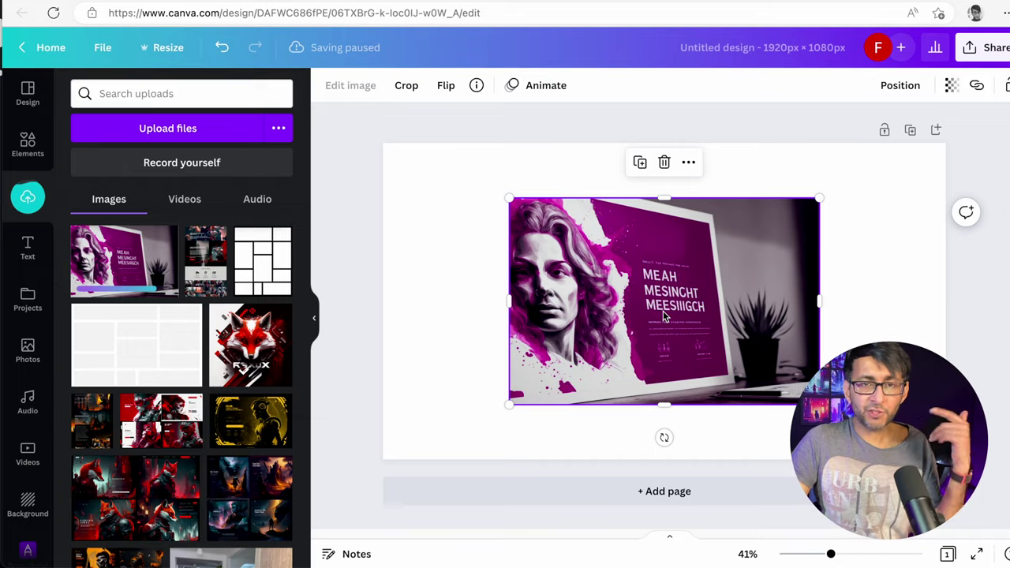
Move the portrait banner to the top-left, enlarge it, and add a square in the photo's magenta
{"action": "left_click_drag", "start_coordinate": [575, 284], "coordinate": [542, 266]}
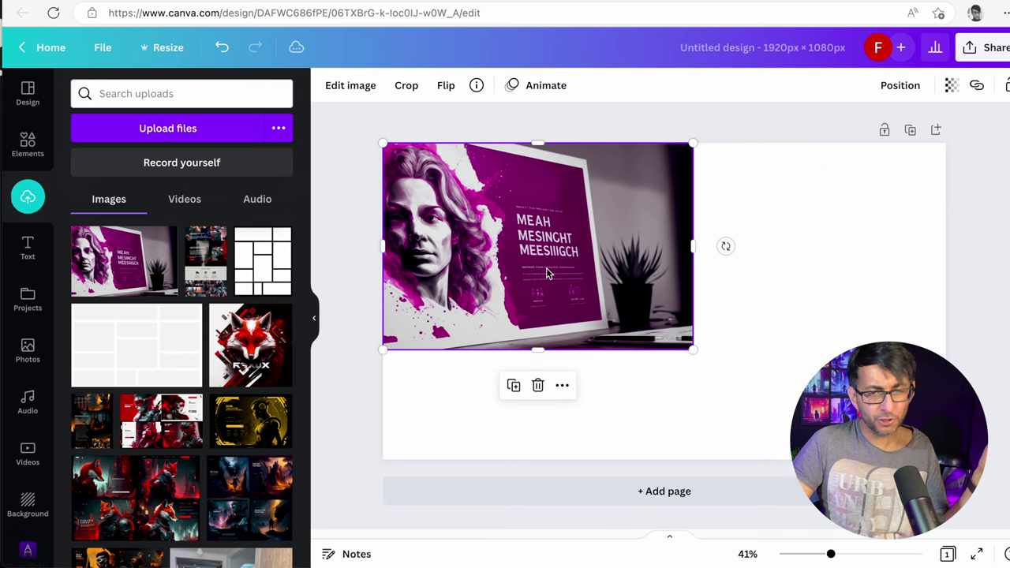
{"action": "left_click_drag", "start_coordinate": [694, 356], "coordinate": [909, 494]}
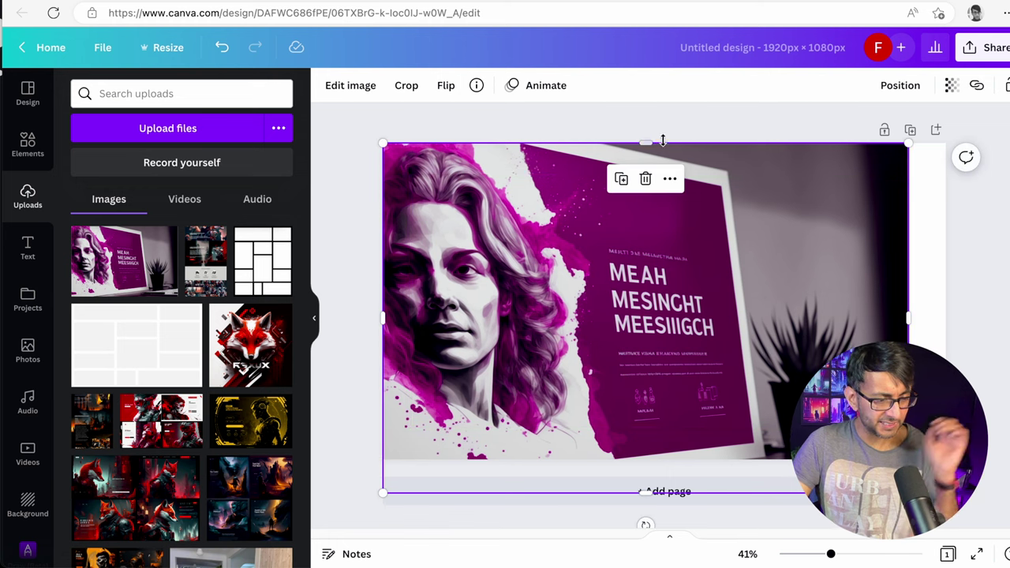
{"action": "left_click", "coordinate": [29, 146]}
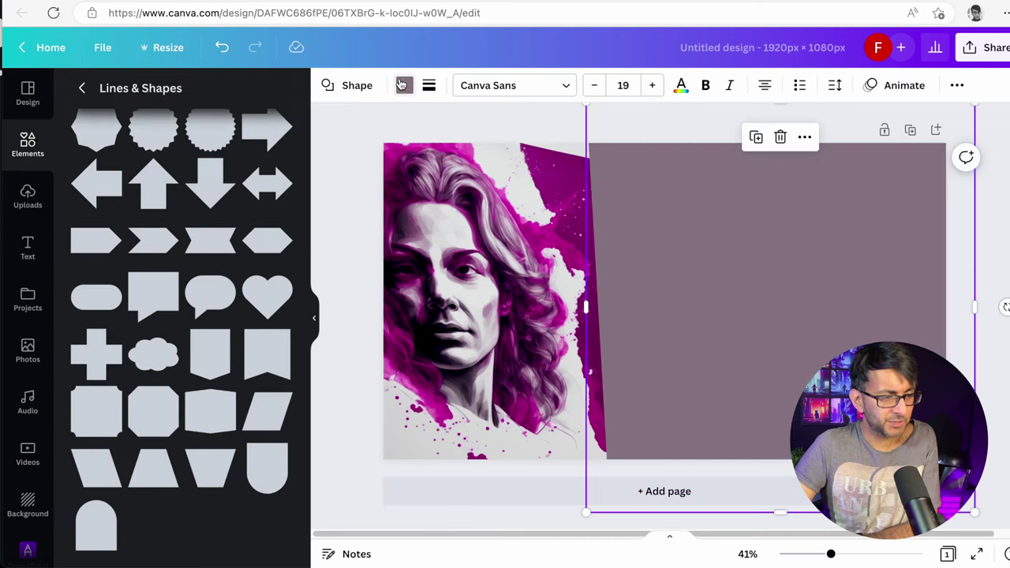
{"action": "left_click", "coordinate": [403, 84]}
{"action": "left_click", "coordinate": [124, 330]}
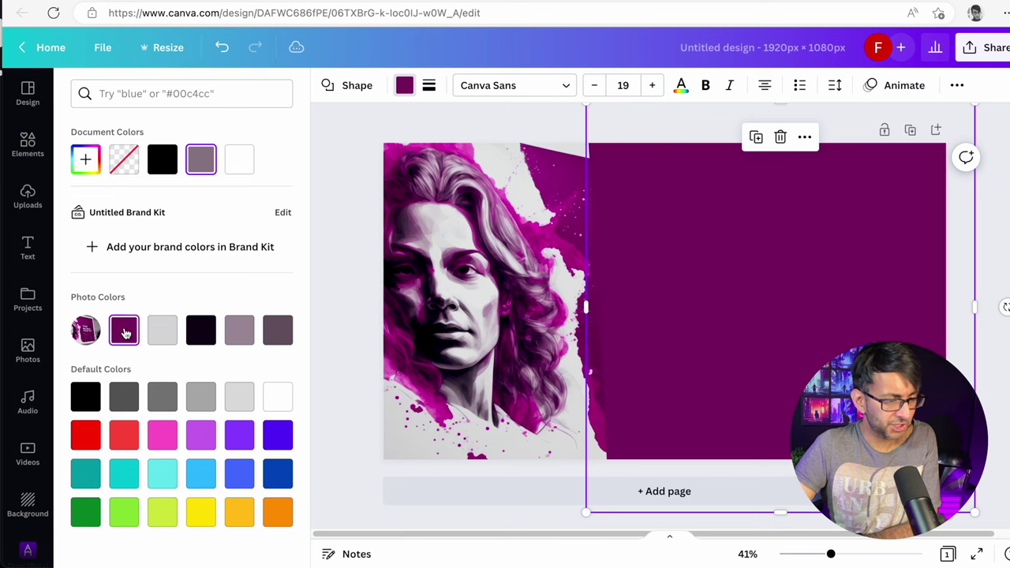
{"action": "left_click", "coordinate": [349, 120]}
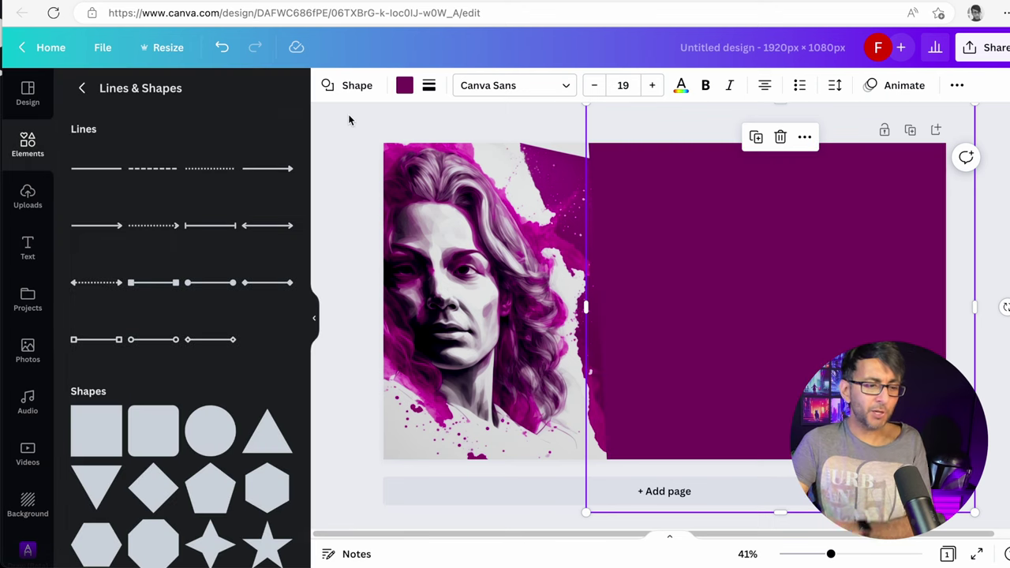
Resize the portrait image and slide the magenta rectangle over the page's right side
{"action": "left_click", "coordinate": [526, 260]}
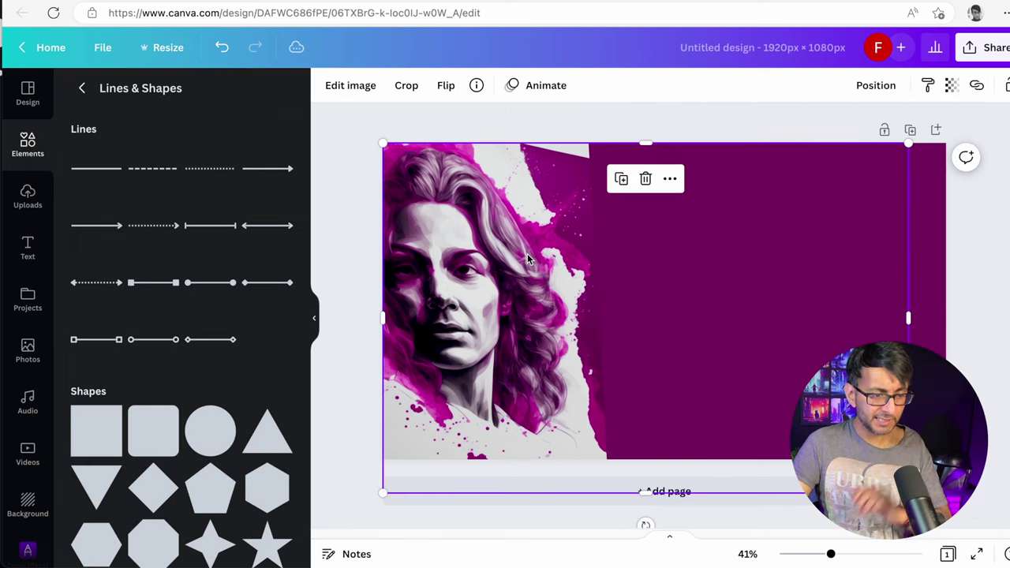
{"action": "mouse_move", "coordinate": [526, 260]}
{"action": "left_mouse_down"}
{"action": "mouse_move", "coordinate": [538, 260]}
{"action": "mouse_move", "coordinate": [526, 259]}
{"action": "left_mouse_up"}
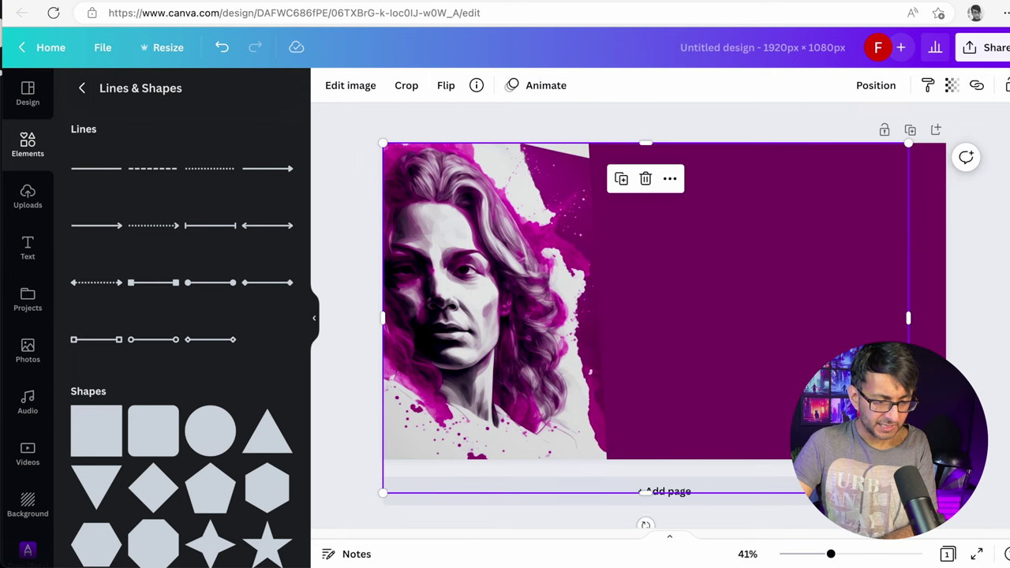
{"action": "left_click_drag", "start_coordinate": [909, 494], "coordinate": [876, 529]}
{"action": "mouse_move", "coordinate": [778, 359]}
{"action": "left_mouse_down"}
{"action": "mouse_move", "coordinate": [758, 361]}
{"action": "mouse_move", "coordinate": [777, 350]}
{"action": "left_mouse_up"}
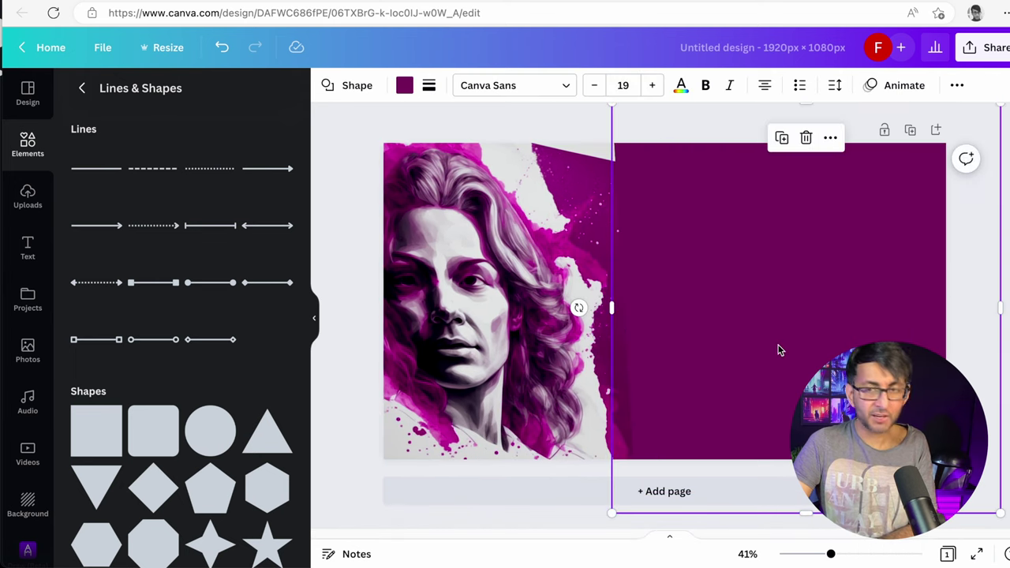
{"action": "left_click", "coordinate": [798, 61]}
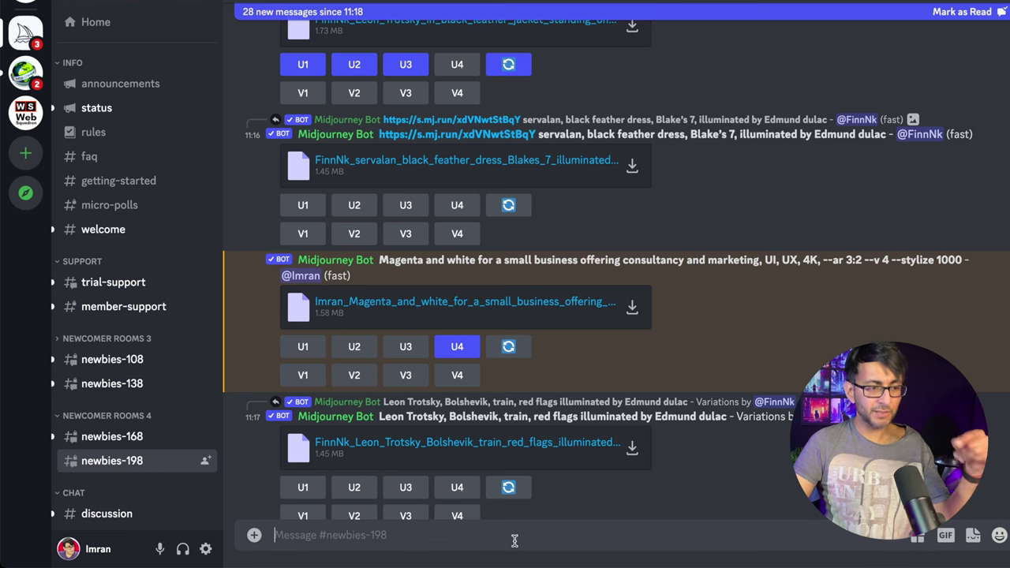
Upload Stock1.png from the computer and send it to the channel
{"action": "left_click", "coordinate": [255, 537]}
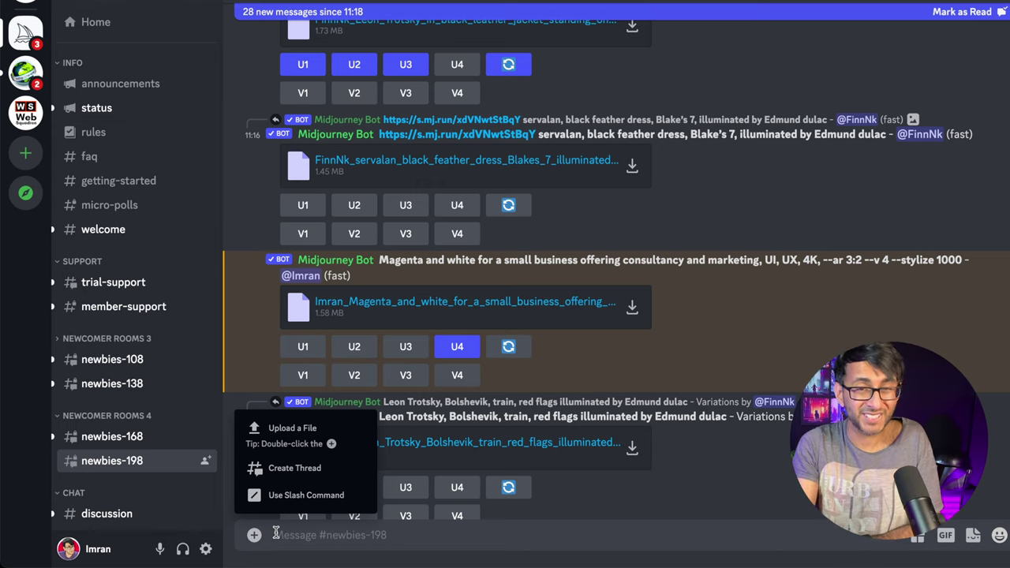
{"action": "left_click", "coordinate": [282, 428]}
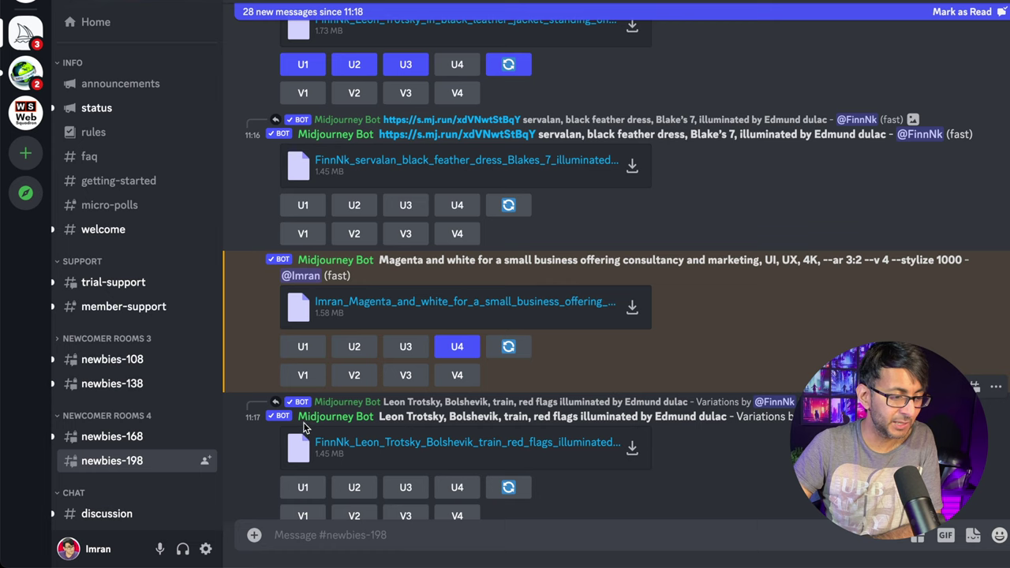
{"action": "double_click", "coordinate": [389, 96]}
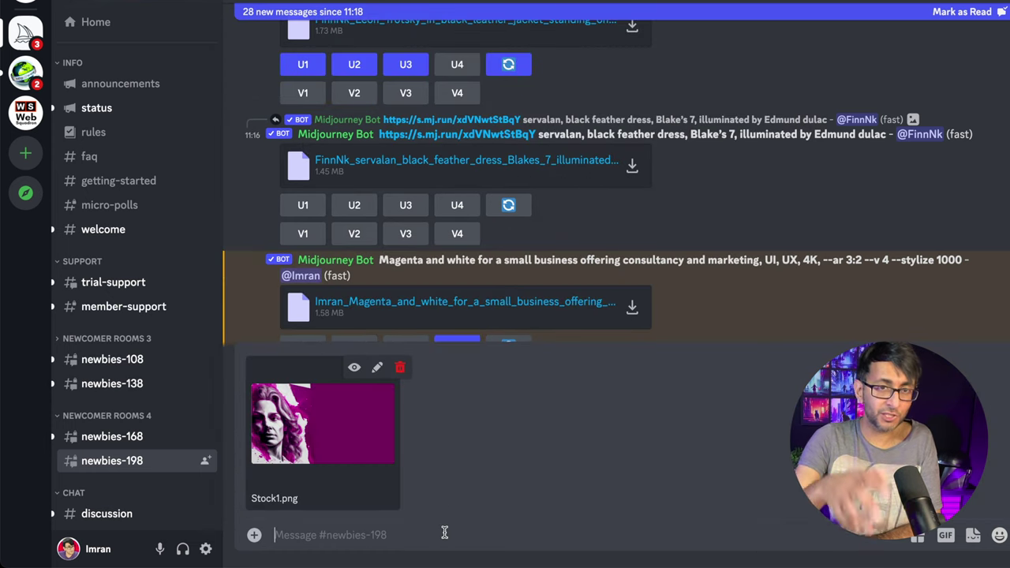
{"action": "key", "text": "Return"}
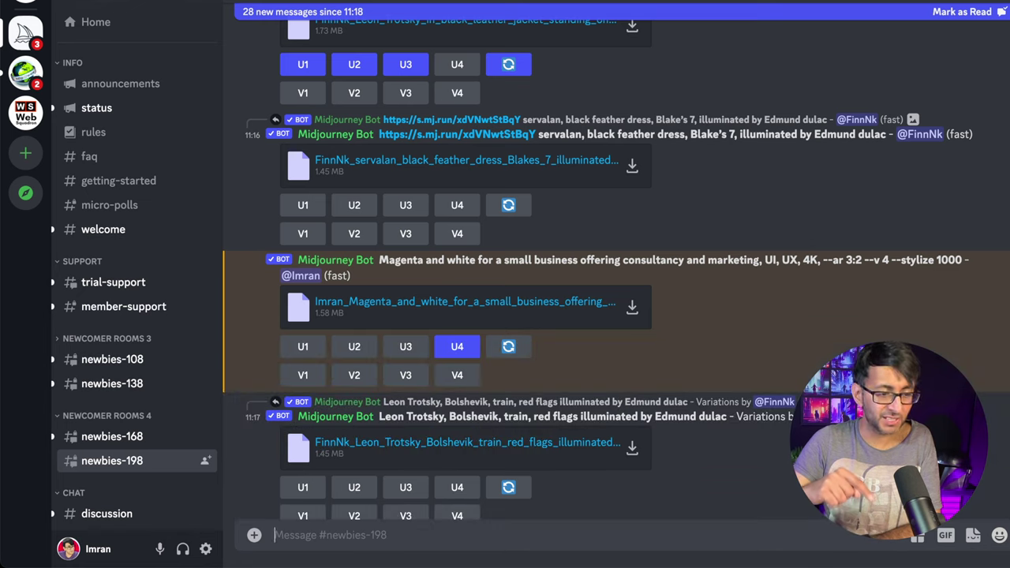
Open the posted Stock1.png in the browser and copy its web address
{"action": "left_click", "coordinate": [339, 447]}
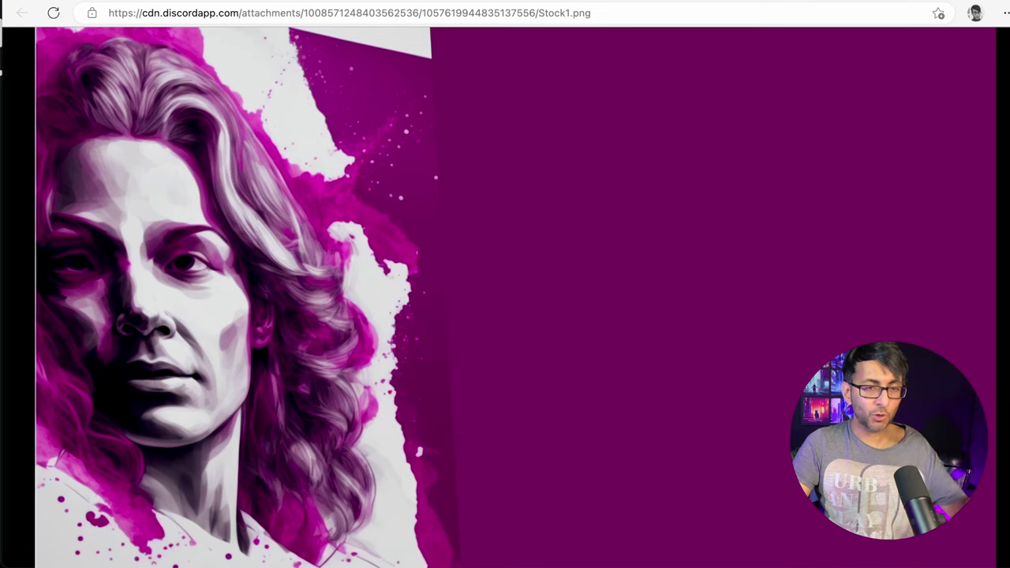
{"action": "left_click_drag", "start_coordinate": [613, 11], "coordinate": [69, 9]}
{"action": "key", "text": "ctrl+c"}
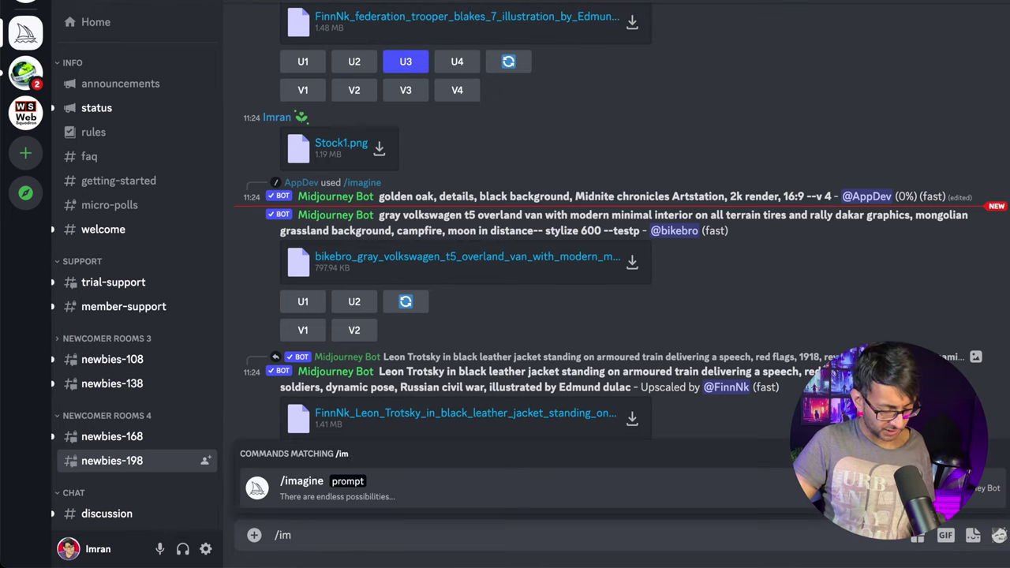
{"action": "type", "text": "agine"}
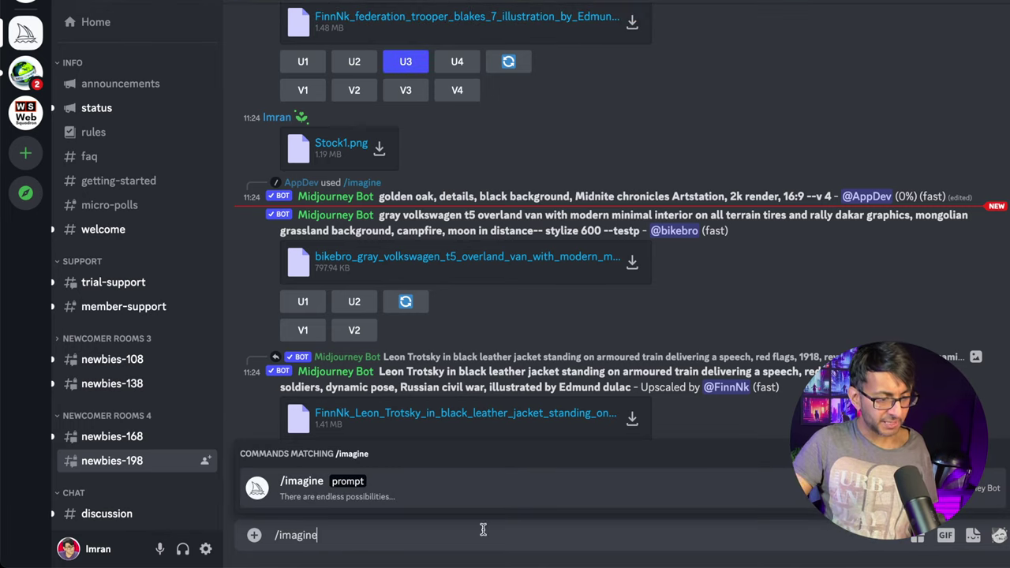
Submit /imagine with the Stock1.png link and 'Magenta and White Small Business for Consultancy --ar 3:2 --v 4 --stylize 1000'
{"action": "left_click", "coordinate": [351, 481]}
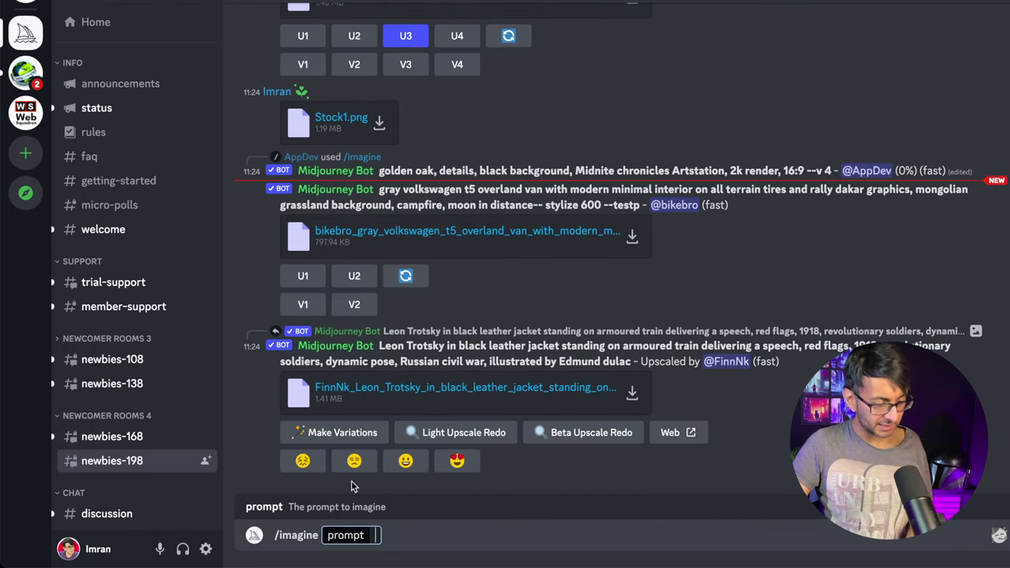
{"action": "key", "text": "ctrl+v"}
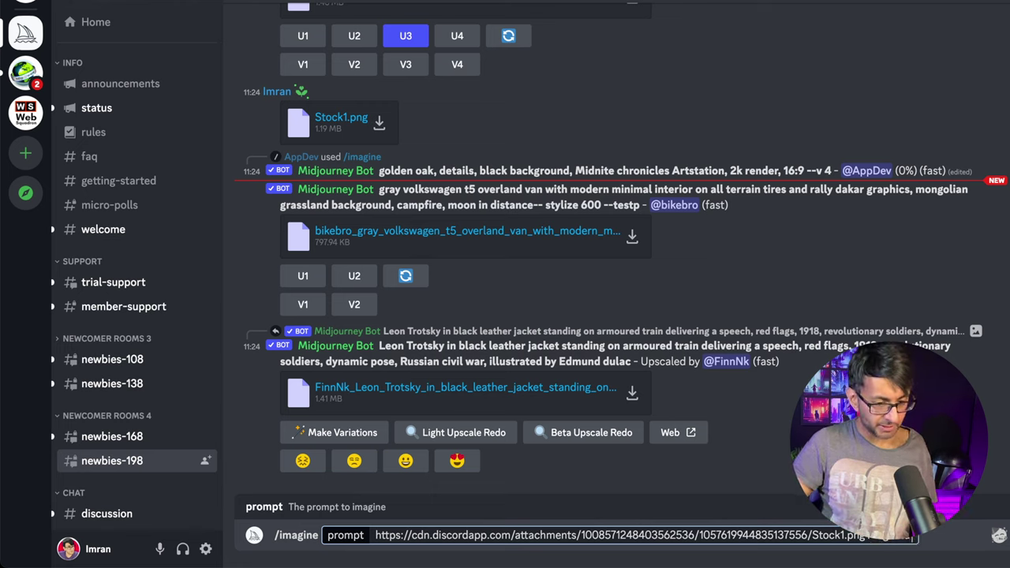
{"action": "type", "text": "White"}
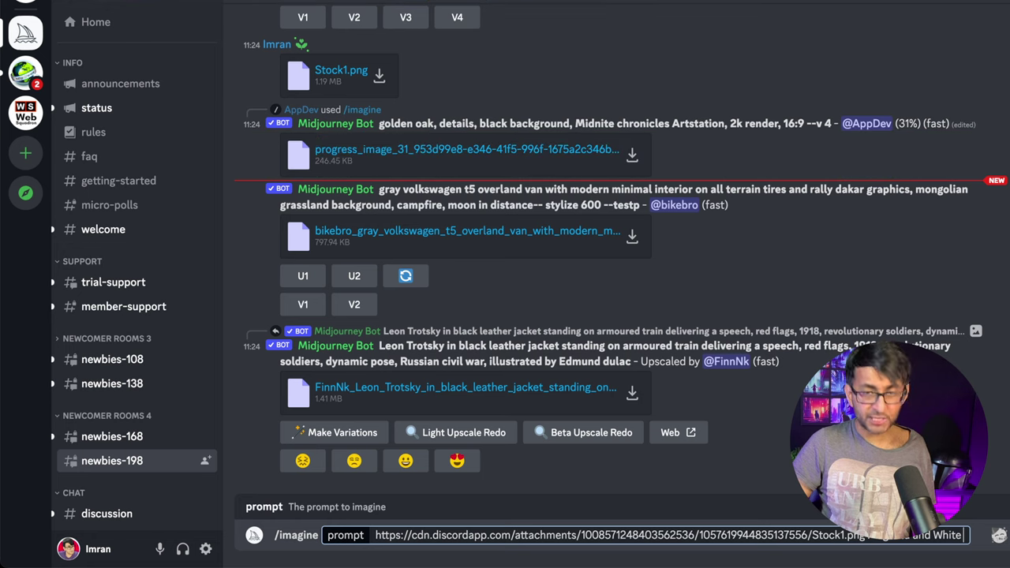
{"action": "type", "text": " Small Business for"}
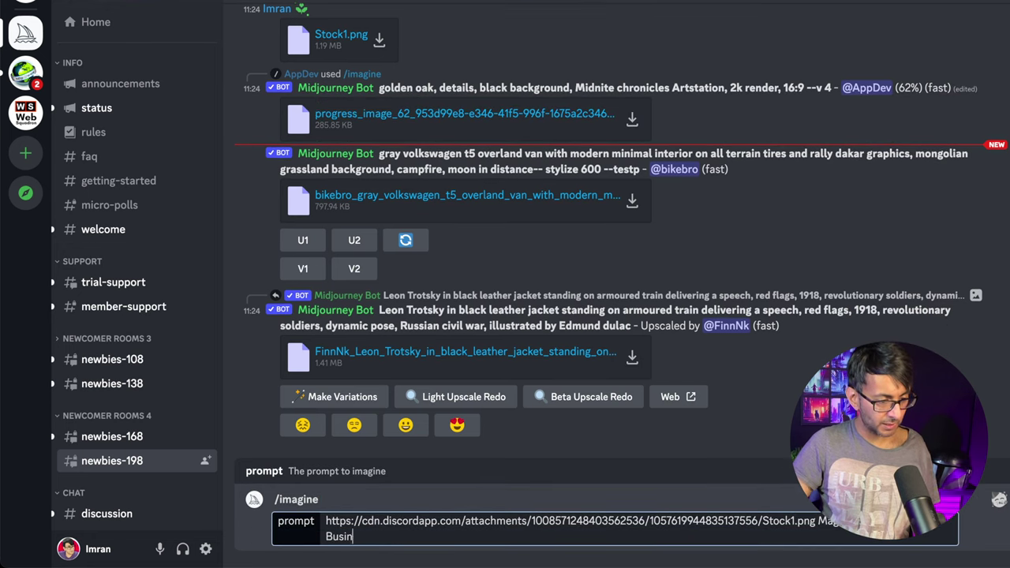
{"action": "type", "text": "Consultancy --ar 3:2 --v 4 --stylize 1000"}
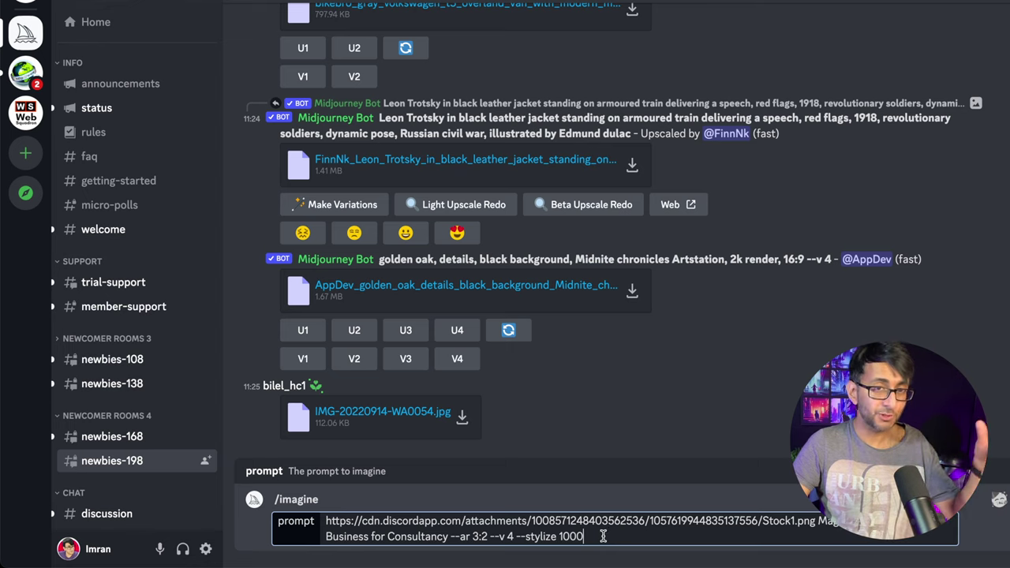
{"action": "left_click_drag", "start_coordinate": [602, 536], "coordinate": [340, 519]}
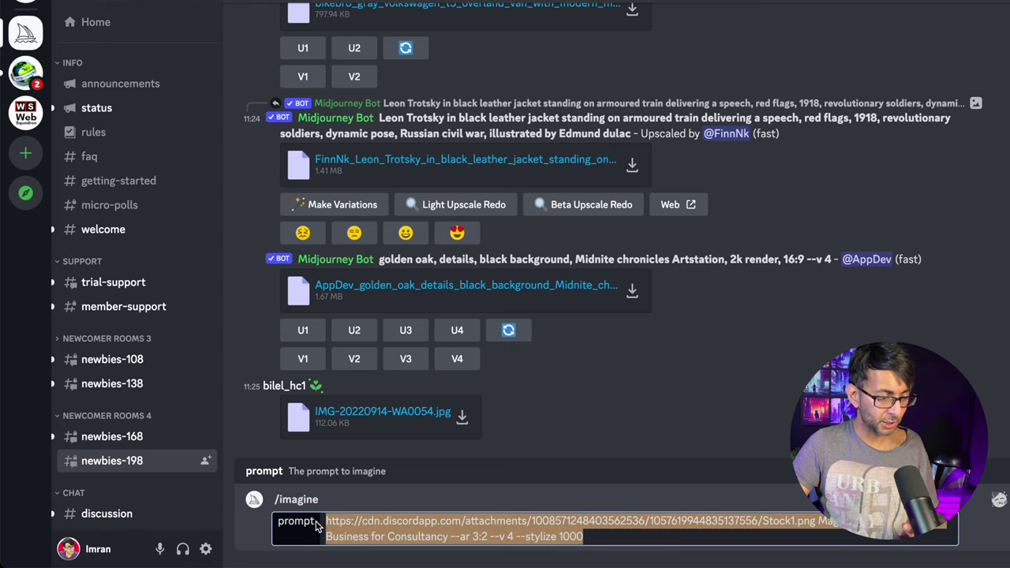
{"action": "left_click", "coordinate": [623, 534]}
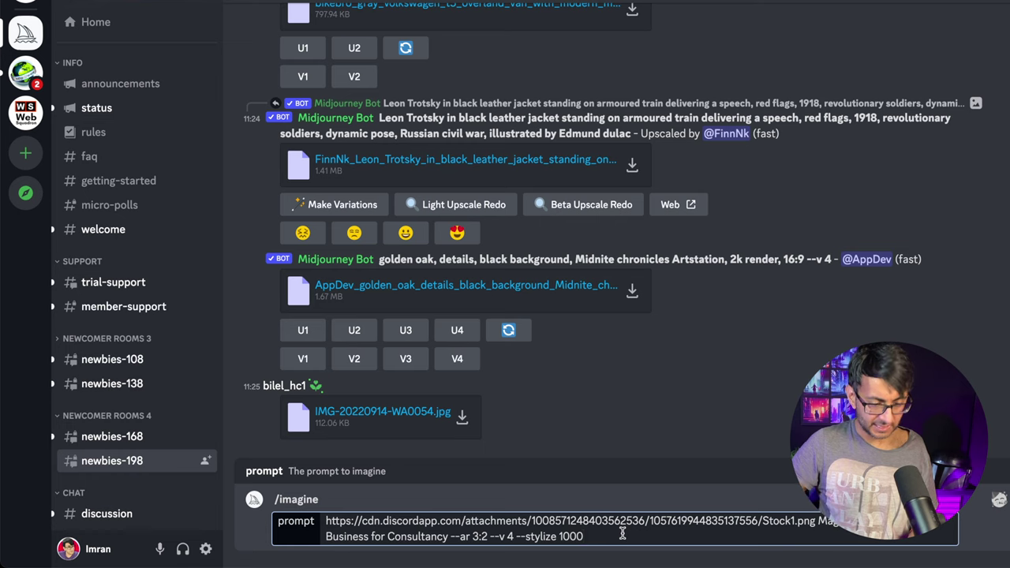
{"action": "key", "text": "Return"}
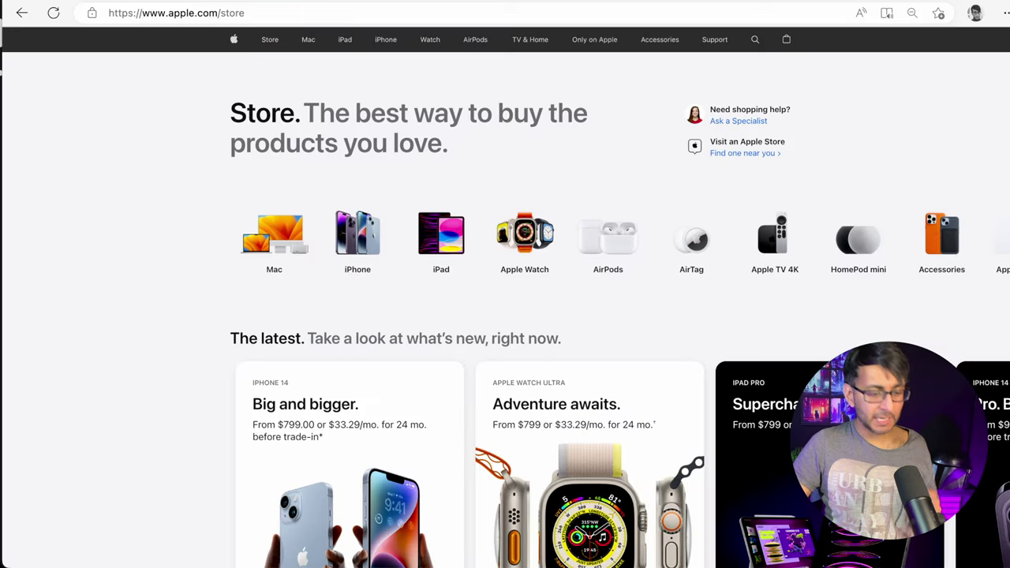
Screenshot the Apple Store page's top area, including the product row and latest offers
{"action": "key", "text": "super+shift+5"}
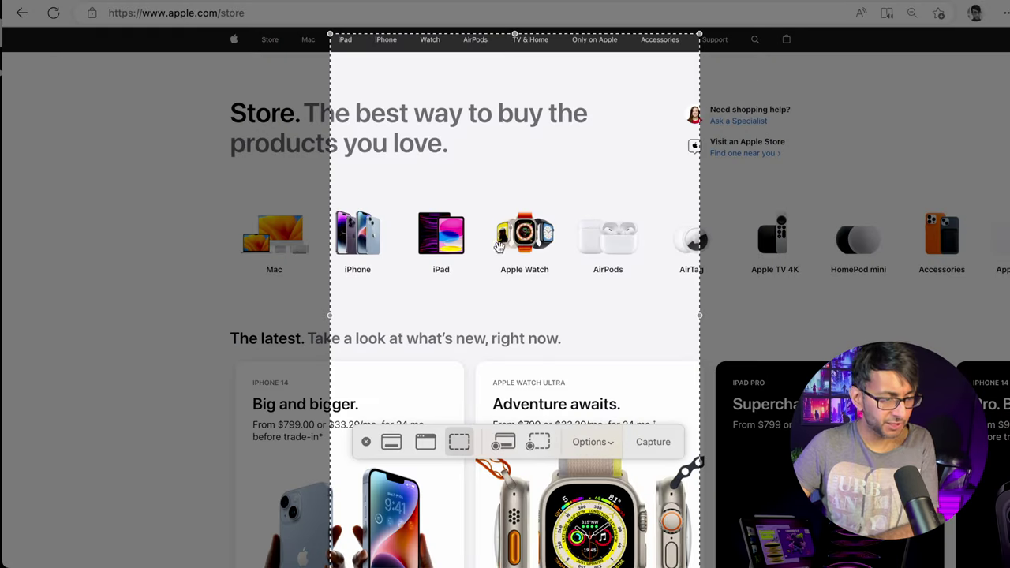
{"action": "left_click_drag", "start_coordinate": [499, 247], "coordinate": [340, 344]}
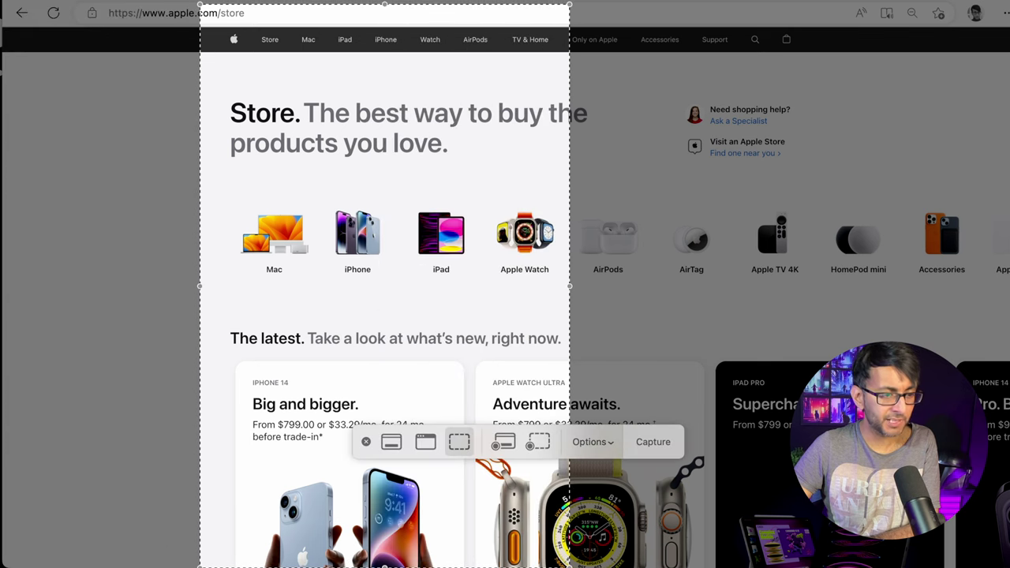
{"action": "left_click_drag", "start_coordinate": [569, 4], "coordinate": [949, 26]}
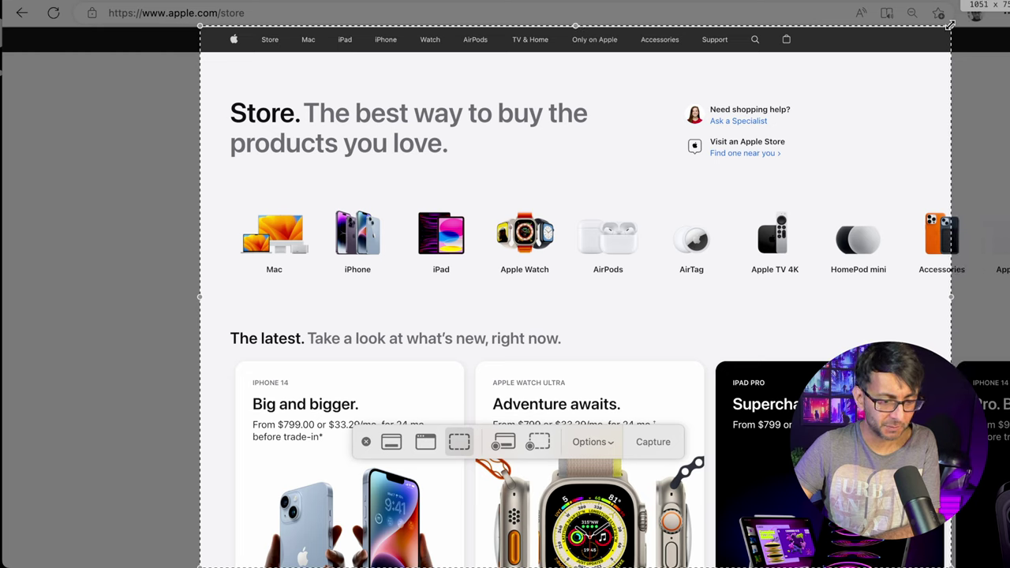
{"action": "left_click_drag", "start_coordinate": [949, 25], "coordinate": [950, 26]}
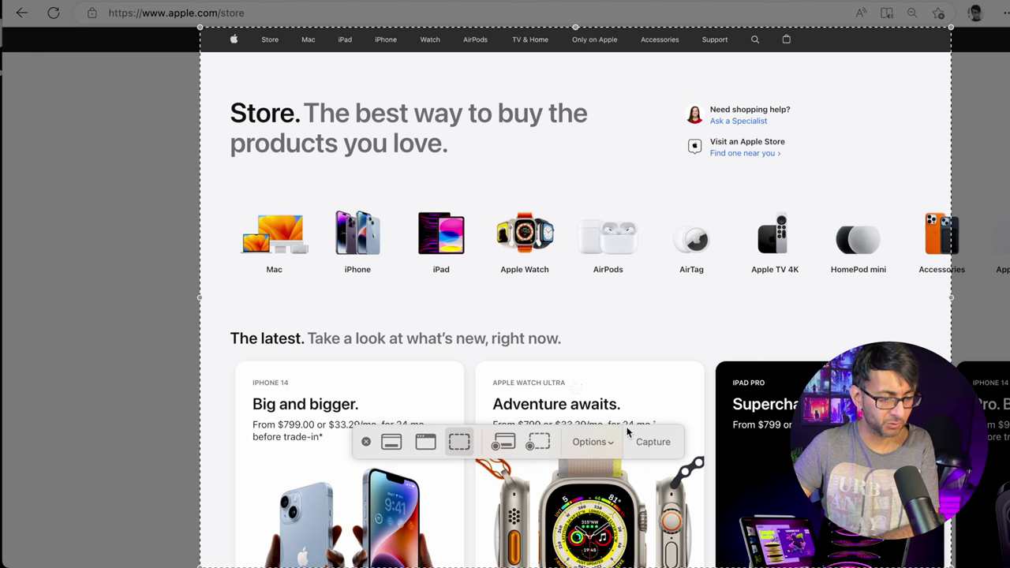
{"action": "left_click", "coordinate": [653, 442]}
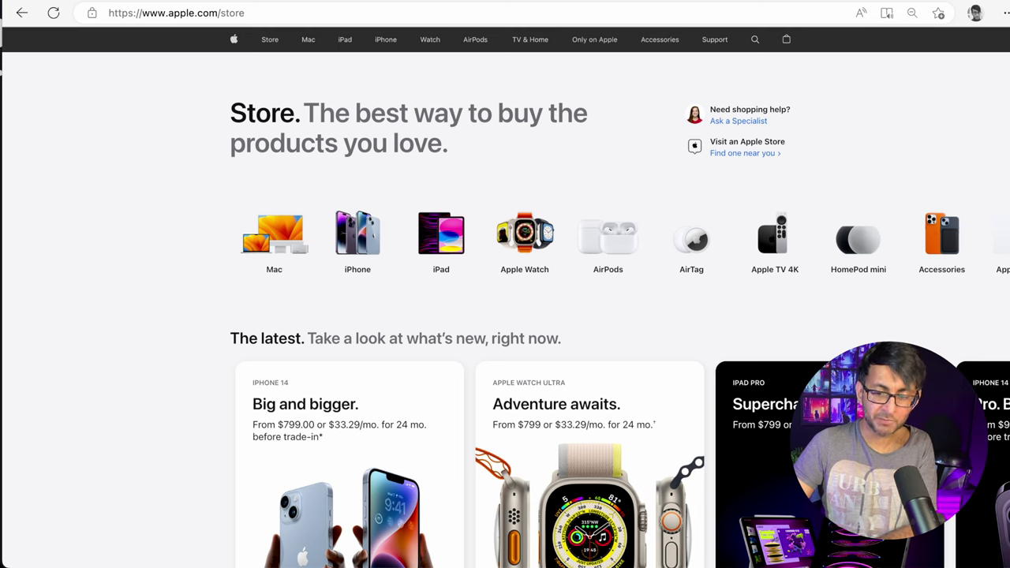
{"action": "key", "text": "super+Tab"}
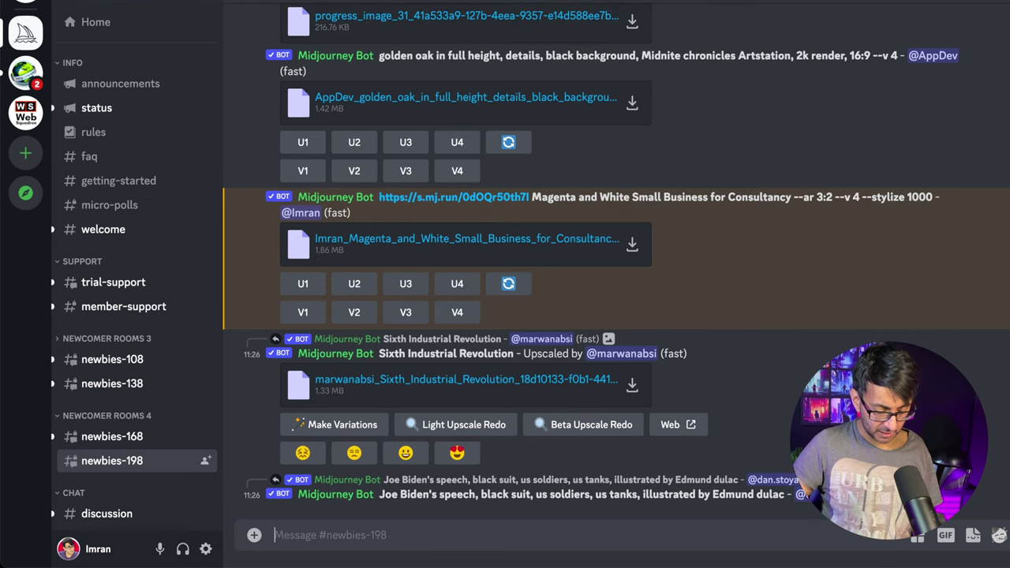
Upload the newest Apple Store screenshot from the Desktop to the channel
{"action": "type", "text": "/"}
{"action": "key", "text": "BackSpace"}
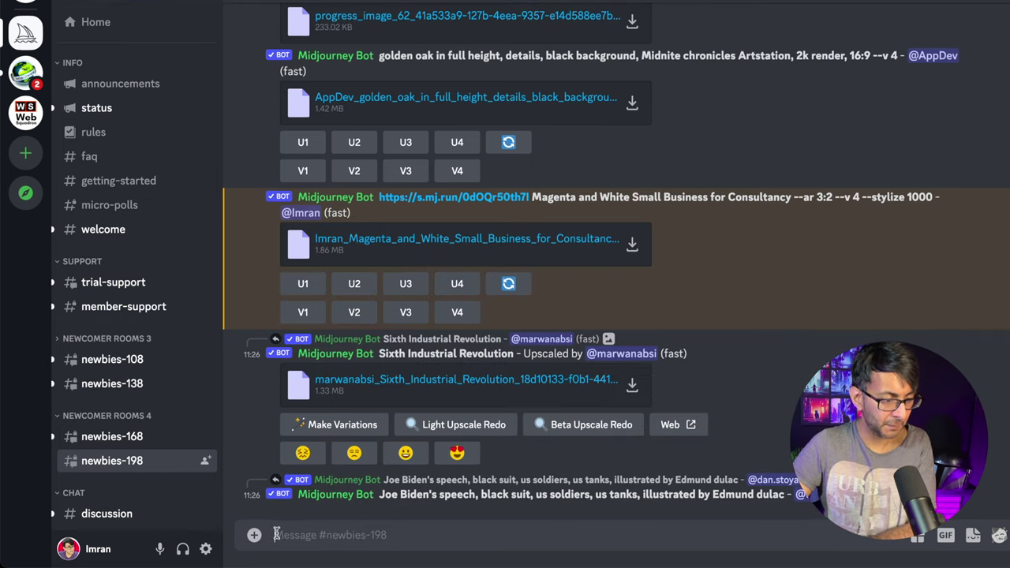
{"action": "left_click", "coordinate": [254, 535]}
{"action": "left_click", "coordinate": [294, 428]}
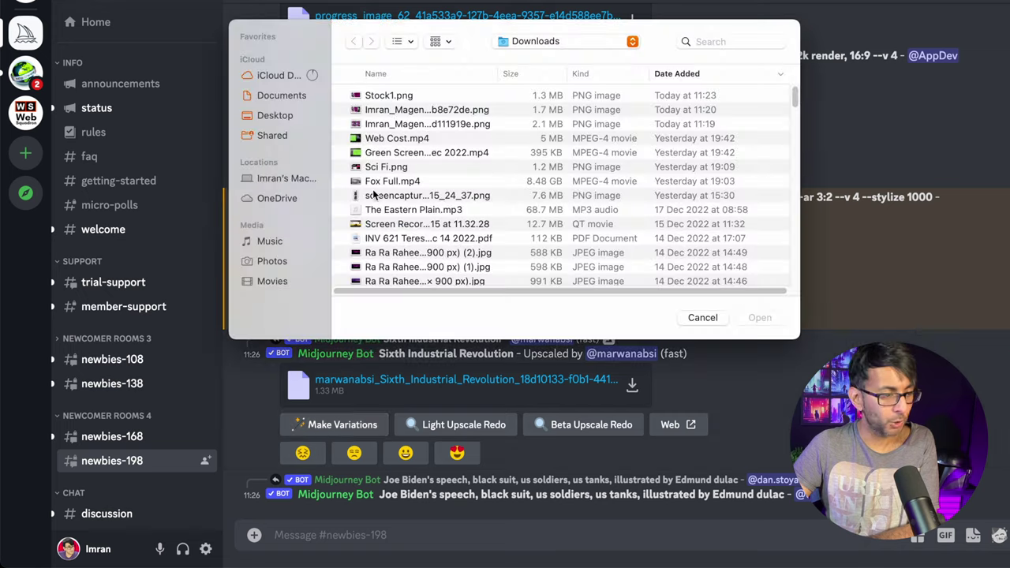
{"action": "left_click", "coordinate": [273, 118]}
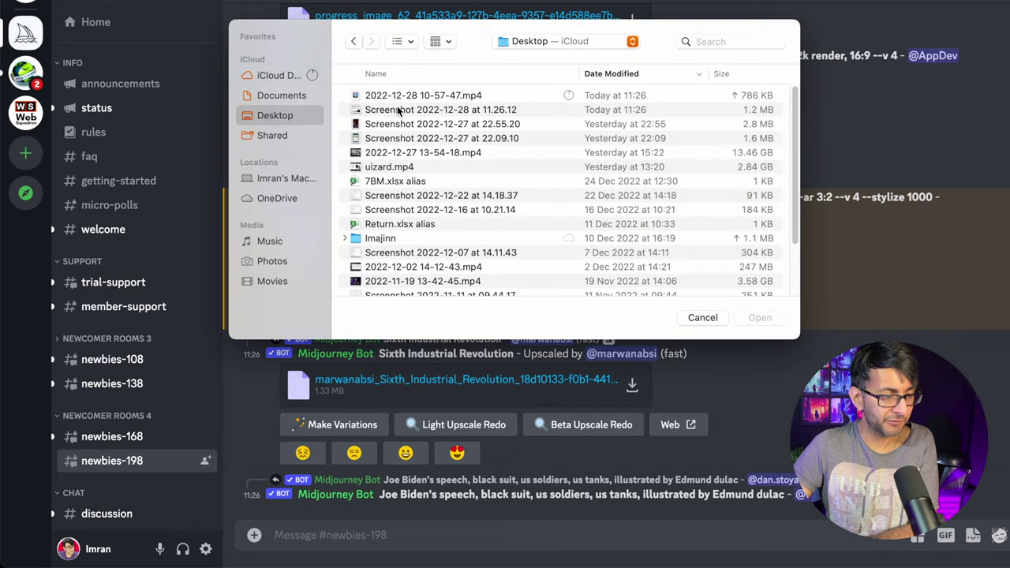
{"action": "double_click", "coordinate": [401, 108]}
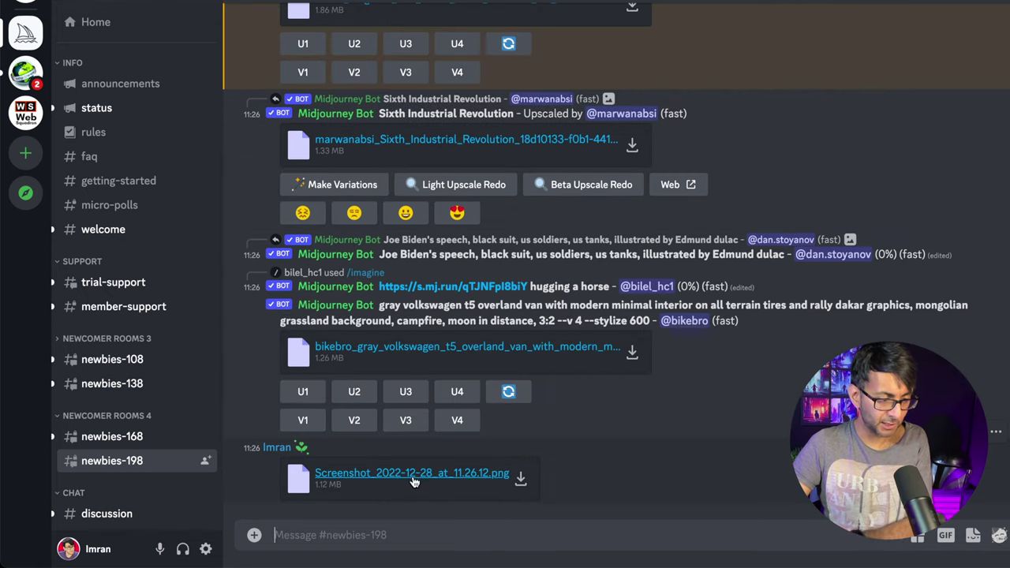
Open the uploaded screenshot in the browser and copy its web address
{"action": "left_click", "coordinate": [412, 478]}
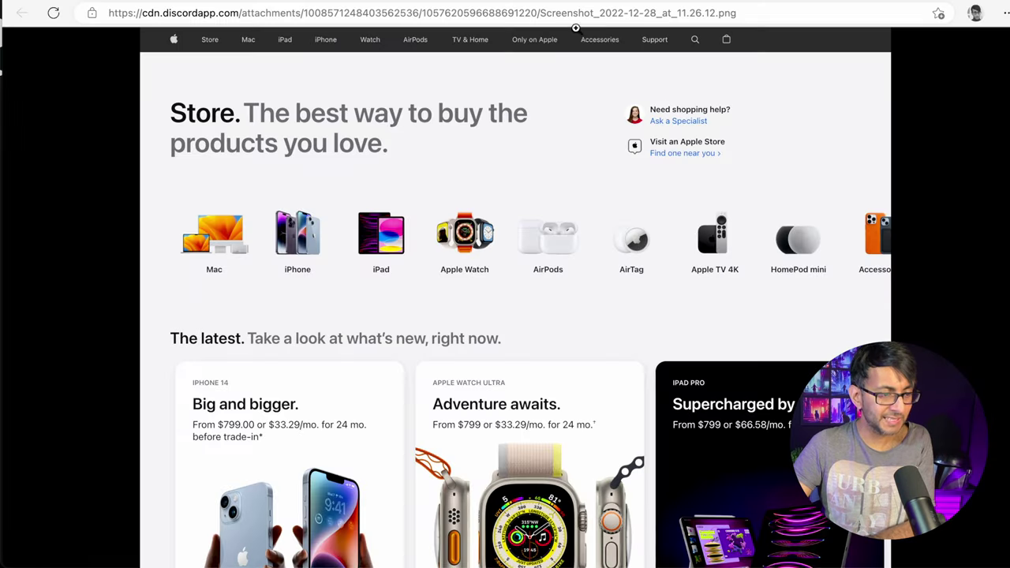
{"action": "left_click", "coordinate": [609, 19]}
{"action": "key", "text": "super+c"}
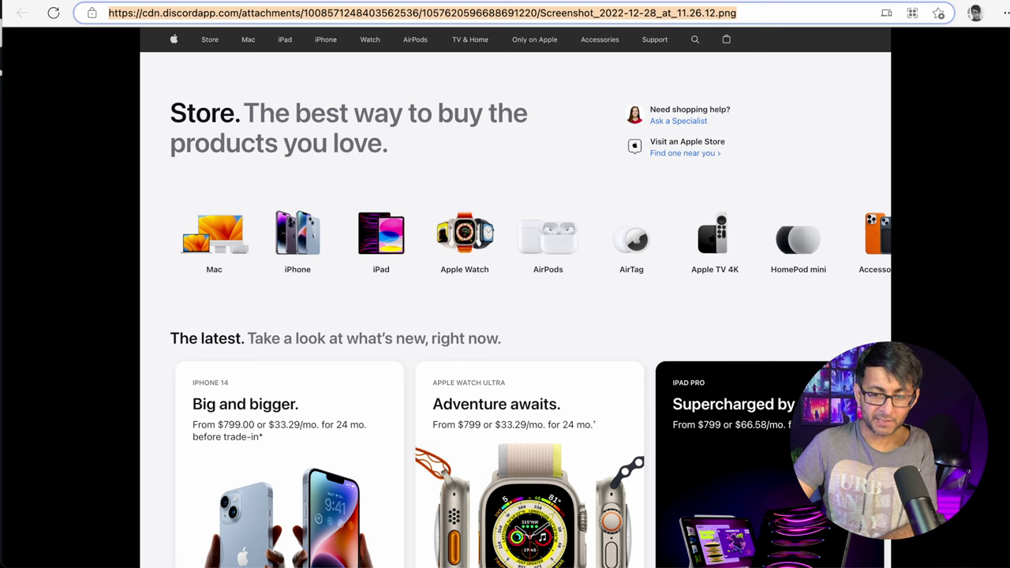
{"action": "key", "text": "super+Tab"}
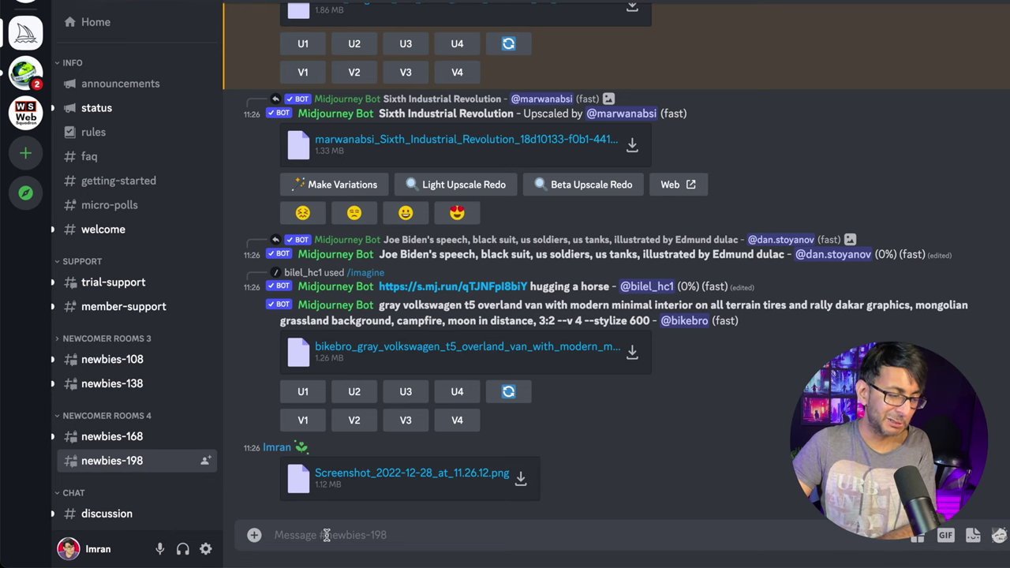
Submit /imagine with the screenshot link and 'Magenta and White ecommerce selling business stationary 4K --ar 3:2 --v 4 --stylize 1000'
{"action": "type", "text": "/imagine"}
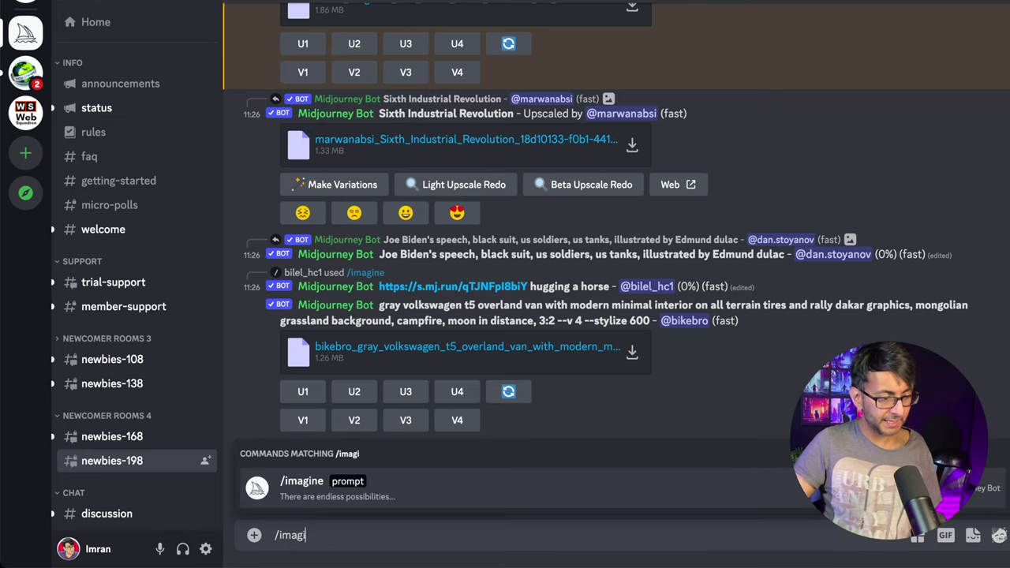
{"action": "left_click", "coordinate": [336, 483]}
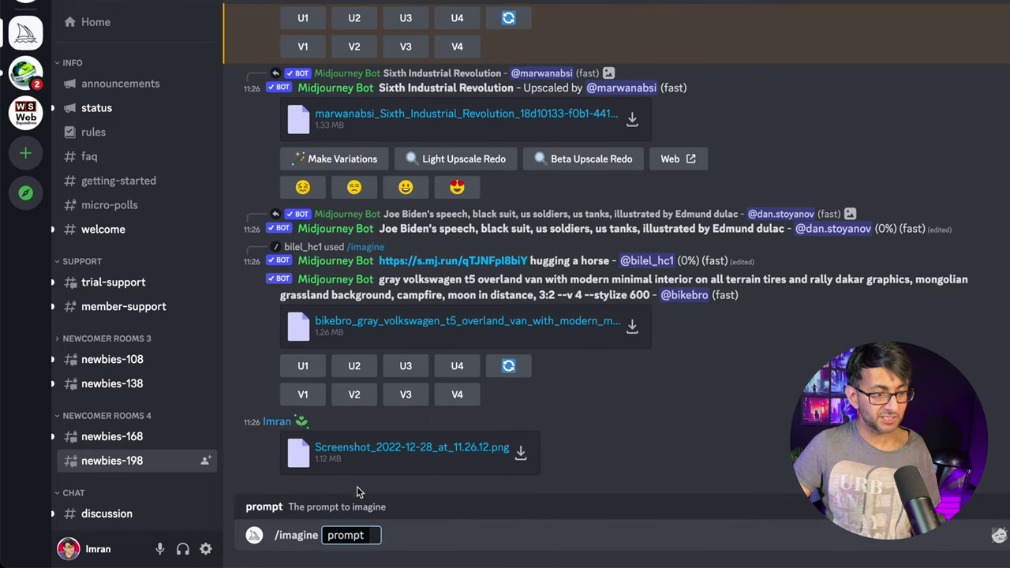
{"action": "key", "text": "super+v"}
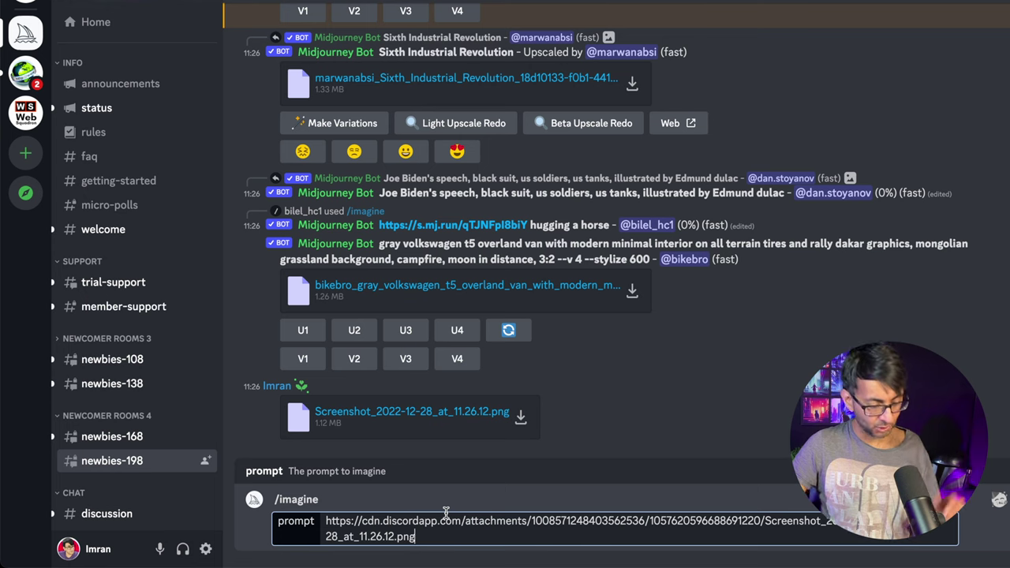
{"action": "type", "text": "Magenta and "}
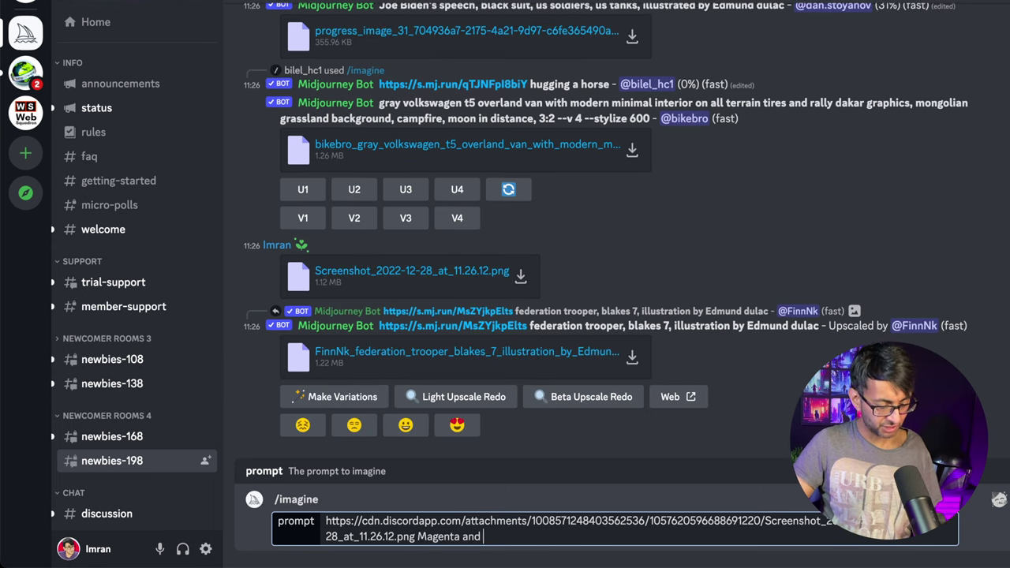
{"action": "type", "text": "White ecommerce selling business stationary --ar3:2 --v 4 --stylize"}
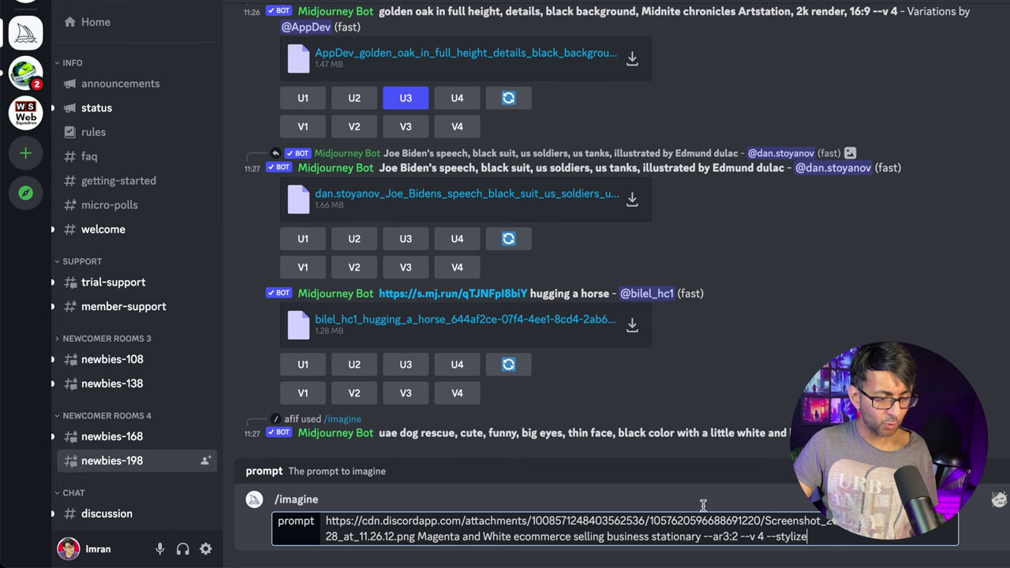
{"action": "left_click", "coordinate": [704, 536]}
{"action": "type", "text": "4K"}
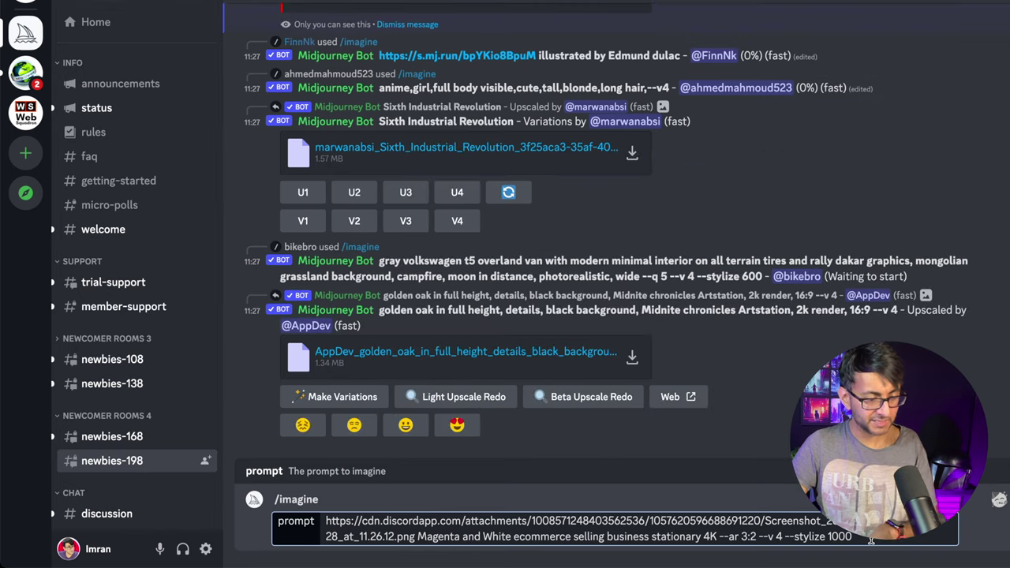
{"action": "key", "text": "Return"}
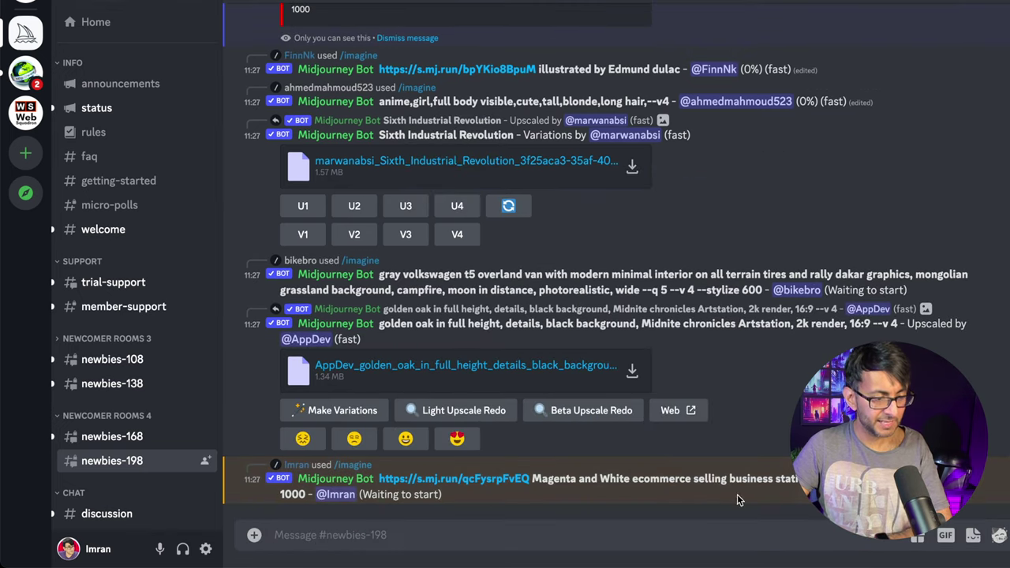
Scroll up past the Invalid parameter message and open the consultancy result image full size
{"action": "scroll", "coordinate": [526, 355], "scroll_direction": "up", "scroll_amount": 5}
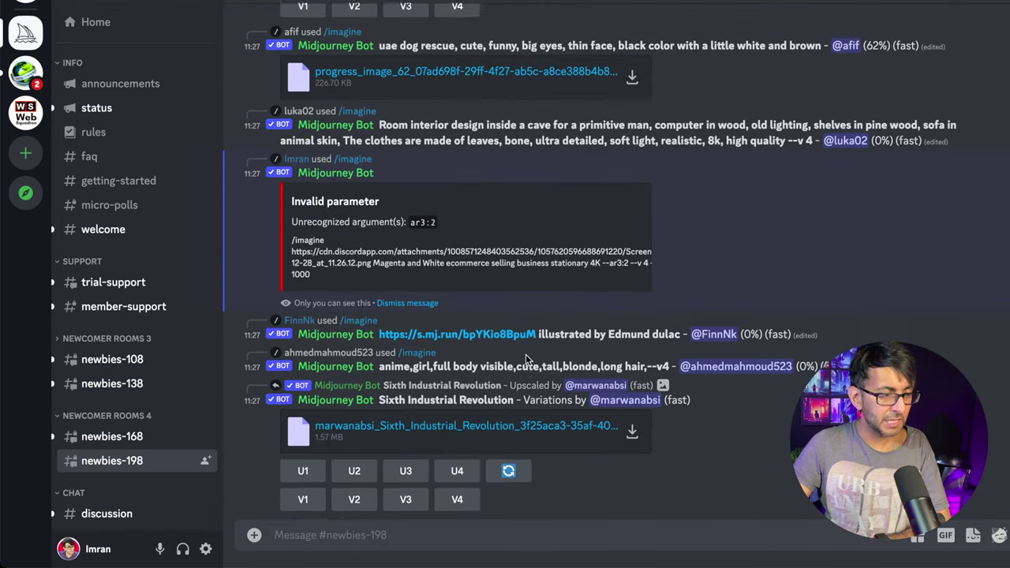
{"action": "scroll", "coordinate": [526, 354], "scroll_direction": "up", "scroll_amount": 10}
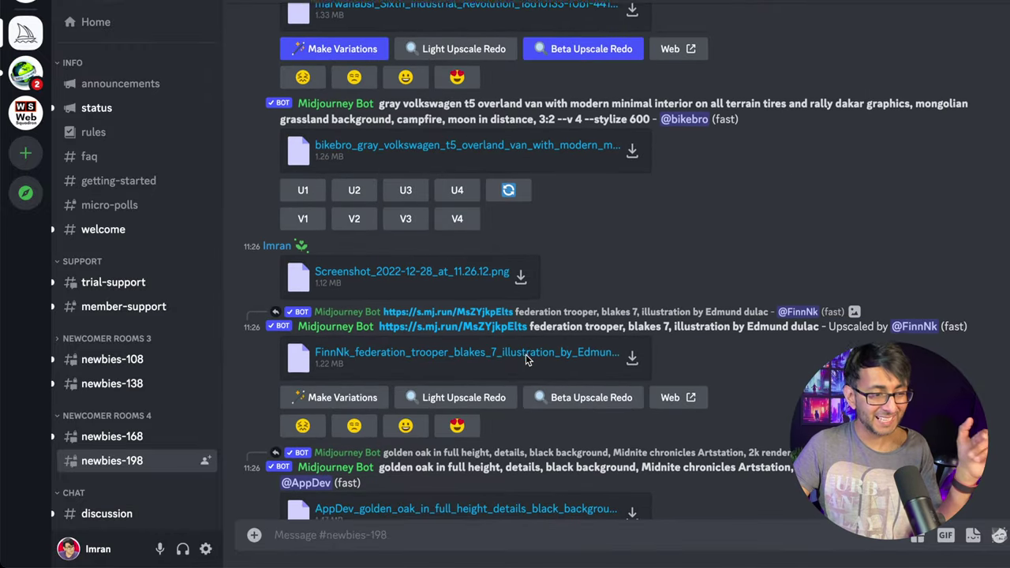
{"action": "scroll", "coordinate": [526, 354], "scroll_direction": "up", "scroll_amount": 5}
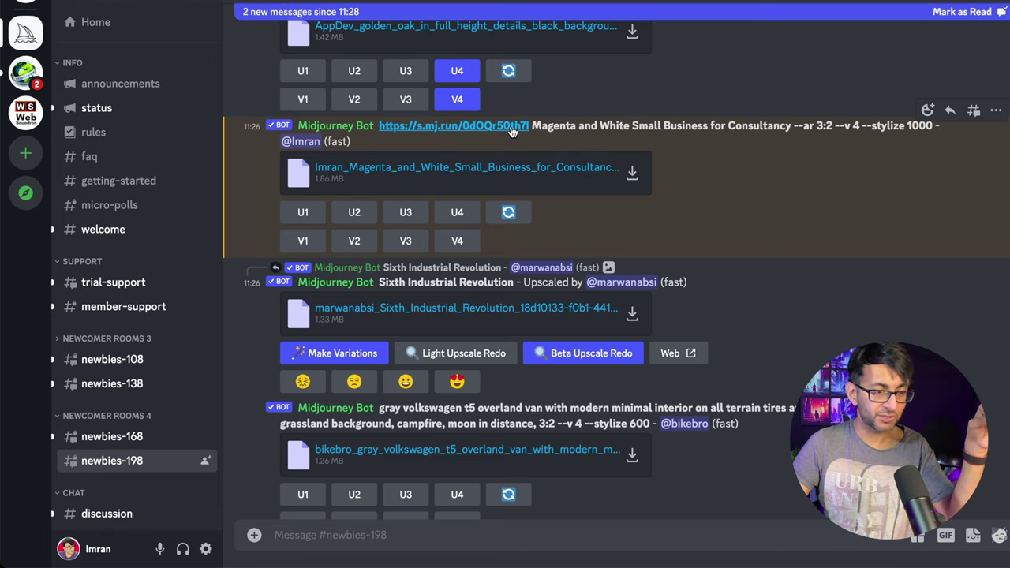
{"action": "left_click", "coordinate": [531, 171]}
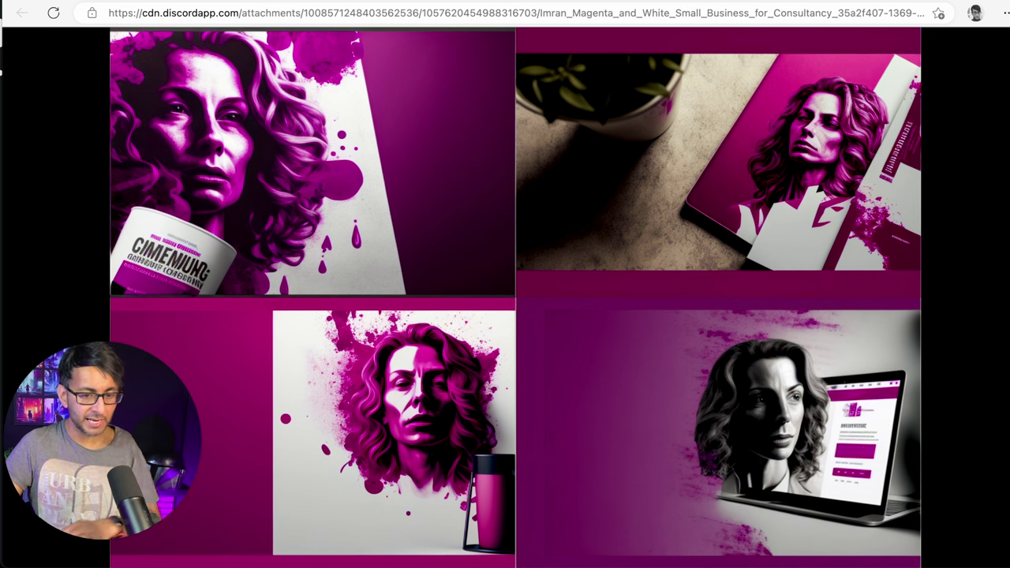
Return from Edge to the Discord channel where the ecommerce stationery grid has finished
{"action": "key", "text": "super+Tab"}
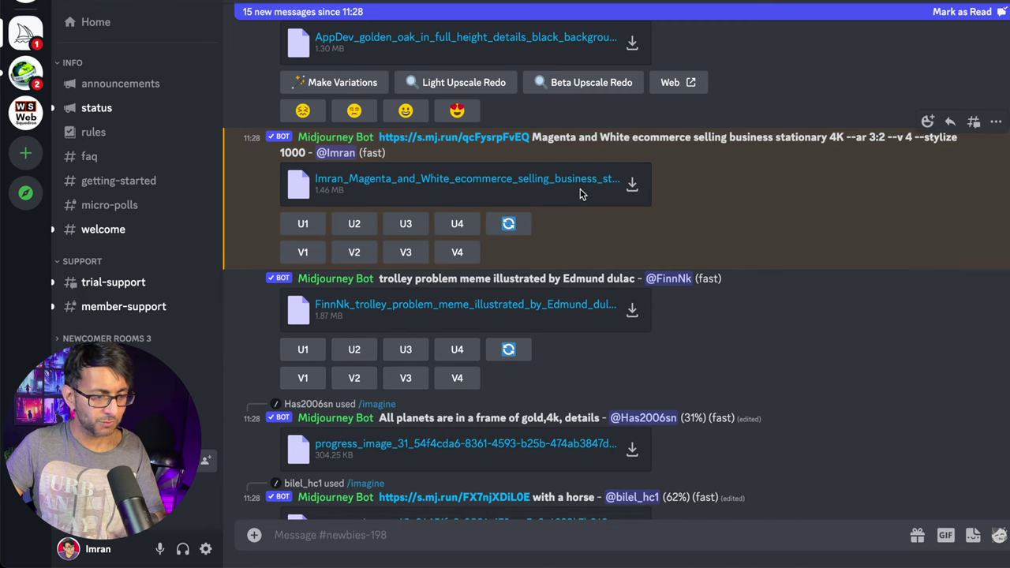
Open the Magenta and White ecommerce stationery result grid full size in Edge
{"action": "left_click", "coordinate": [580, 186]}
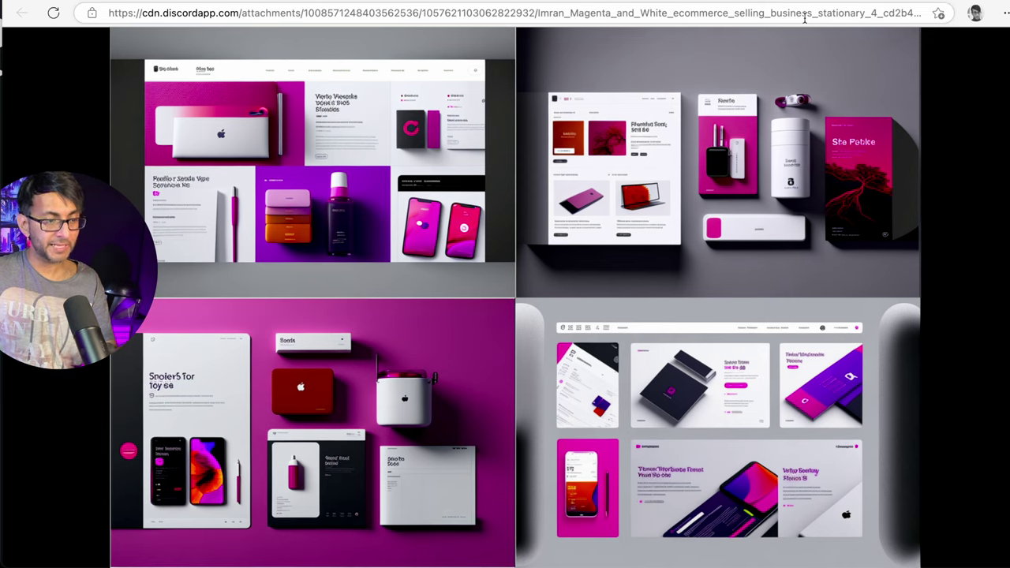
Visit the staging14 DarkArt site, scroll through it, then switch to the staging8 WARFOX /fox/ page
{"action": "left_click", "coordinate": [806, 14]}
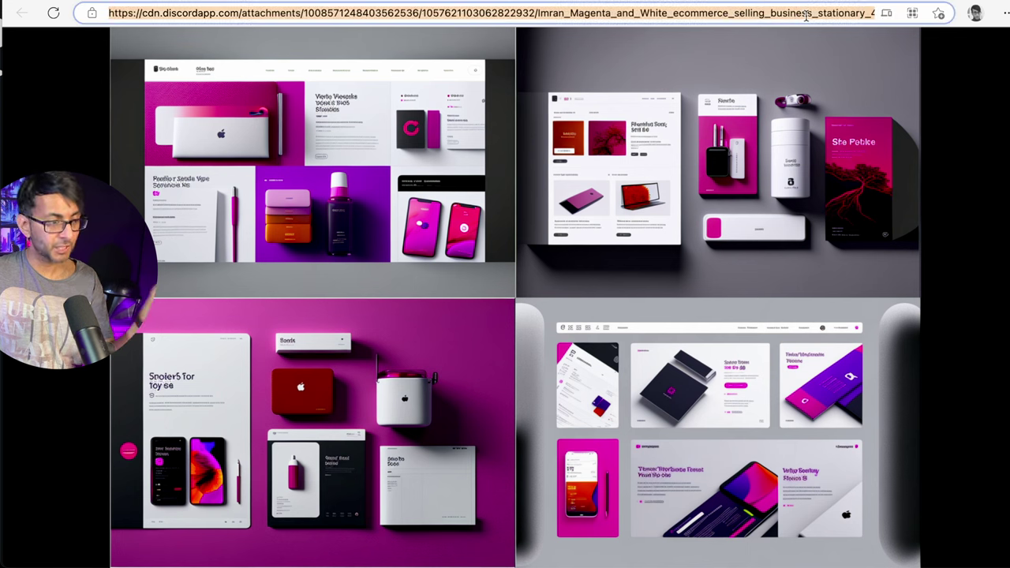
{"action": "type", "text": "staging14"}
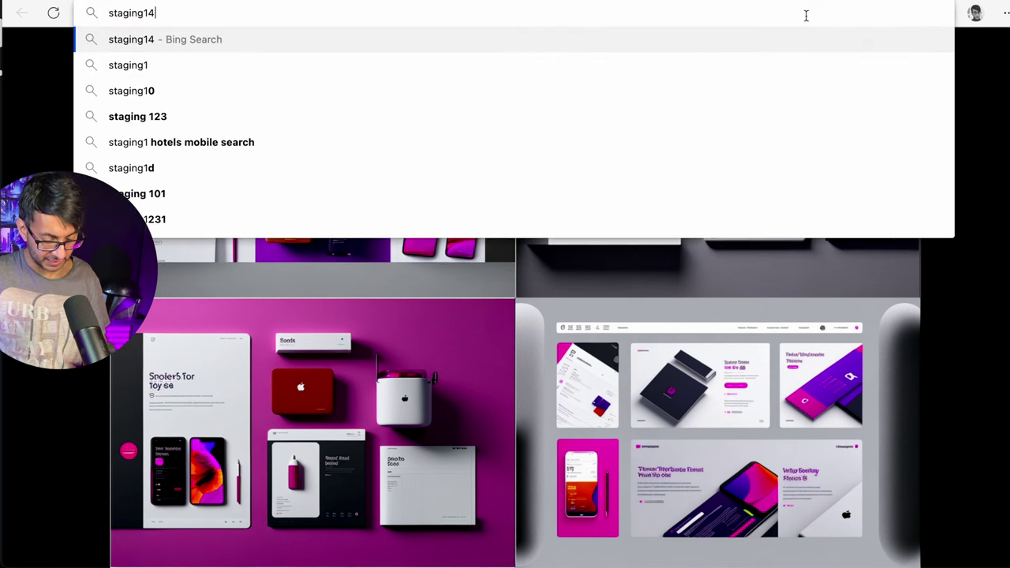
{"action": "key", "text": "Return"}
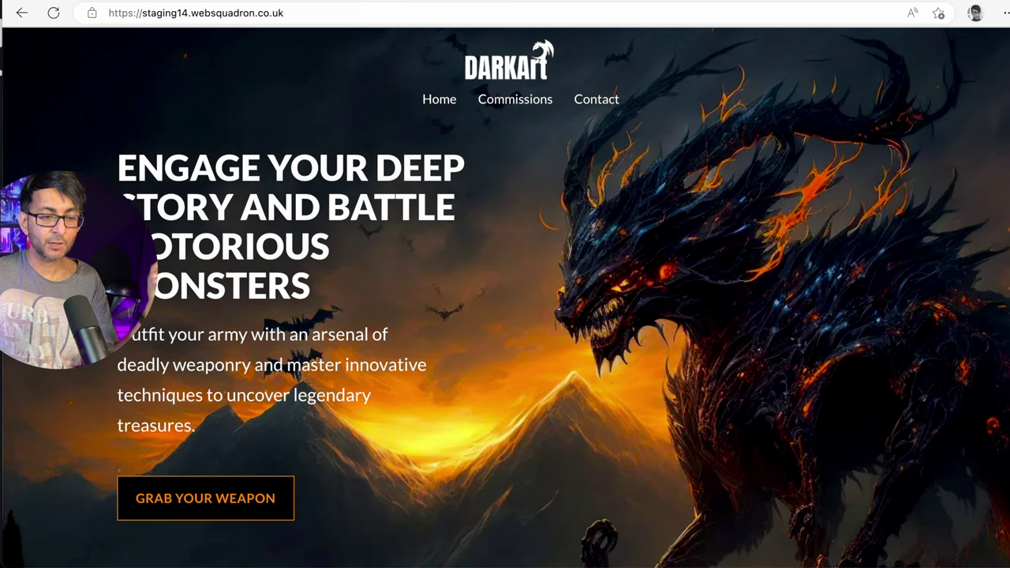
{"action": "scroll", "coordinate": [506, 297], "scroll_direction": "down", "scroll_amount": 1}
{"action": "scroll", "coordinate": [505, 297], "scroll_direction": "down", "scroll_amount": 15}
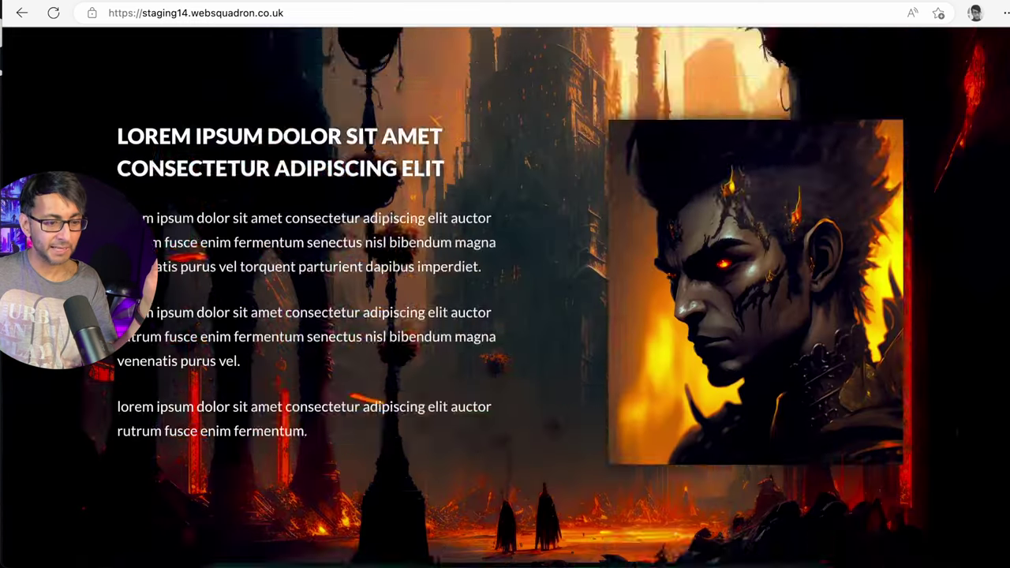
{"action": "scroll", "coordinate": [505, 296], "scroll_direction": "up", "scroll_amount": 15}
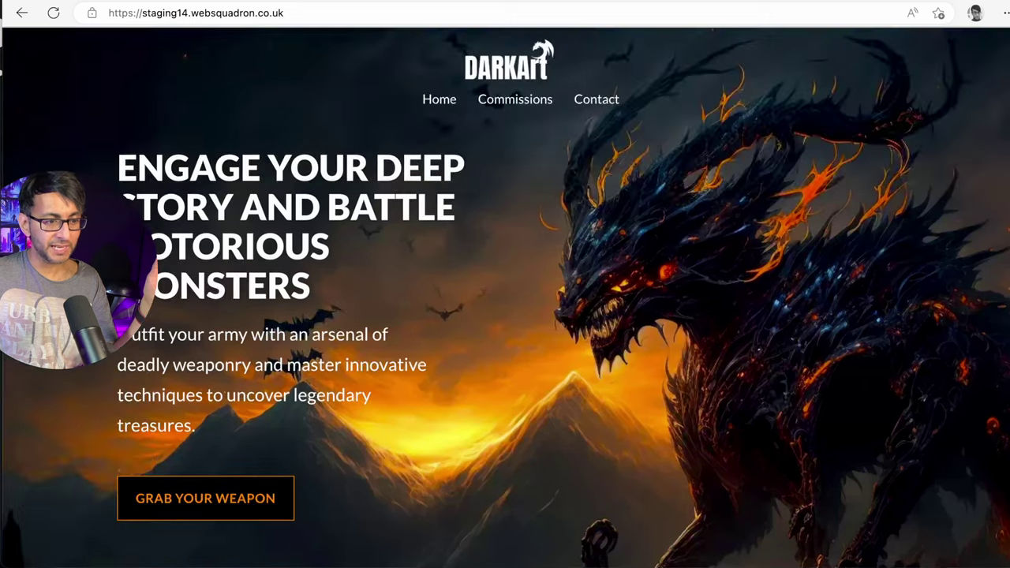
{"action": "key", "text": "ctrl+Tab"}
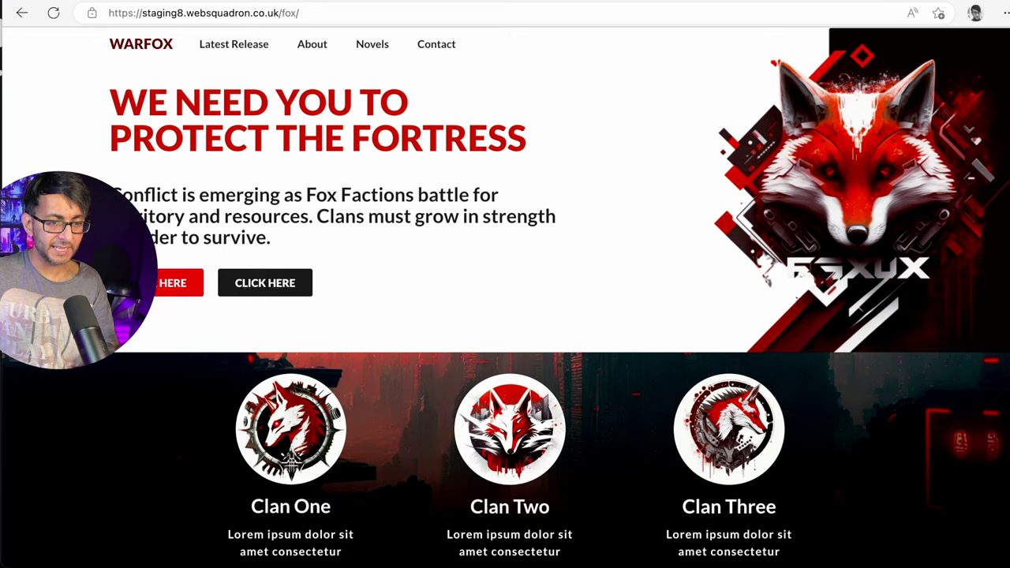
{"action": "scroll", "coordinate": [505, 297], "scroll_direction": "down", "scroll_amount": 3}
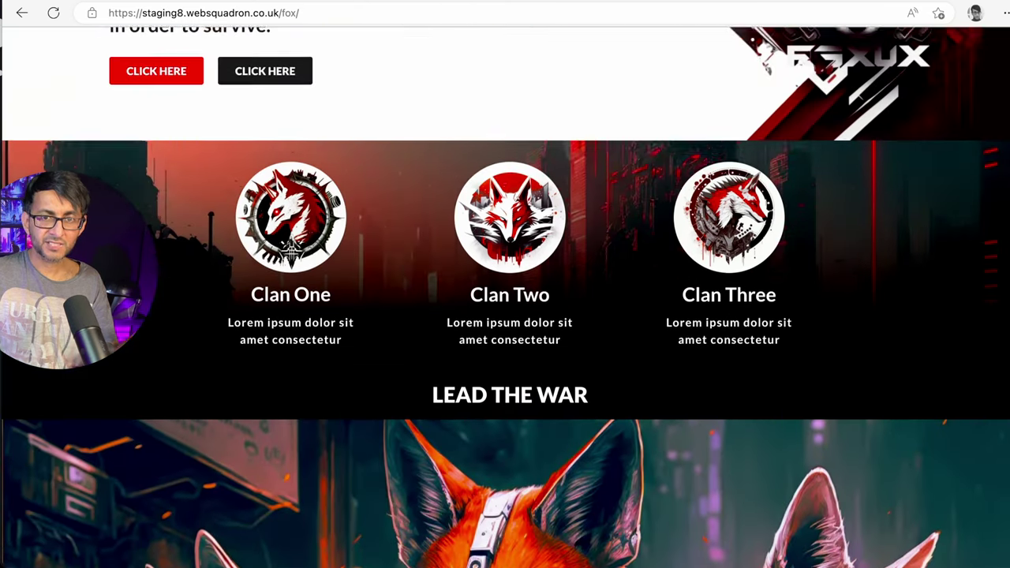
{"action": "scroll", "coordinate": [505, 297], "scroll_direction": "down", "scroll_amount": 10}
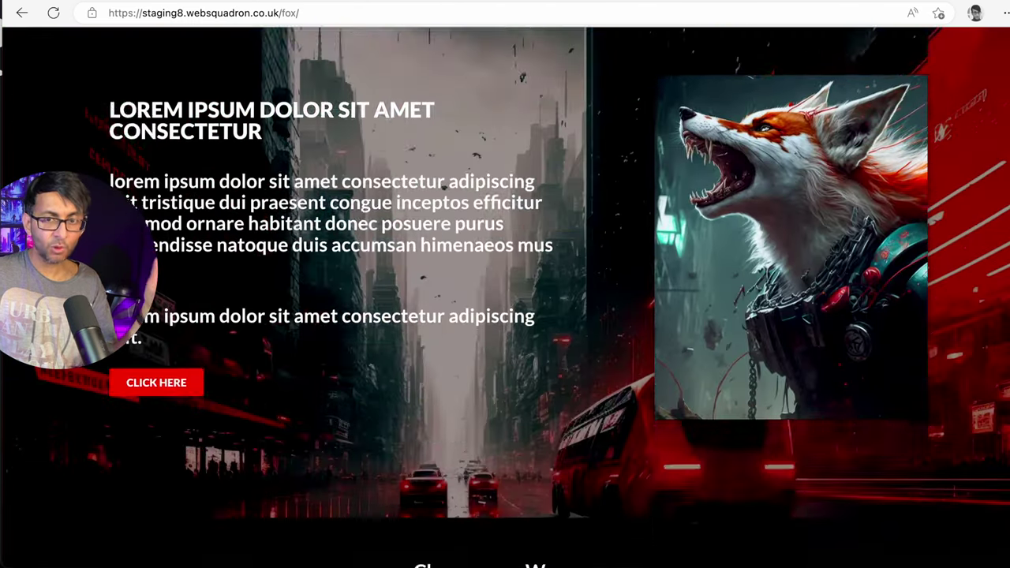
{"action": "scroll", "coordinate": [505, 297], "scroll_direction": "down", "scroll_amount": 8}
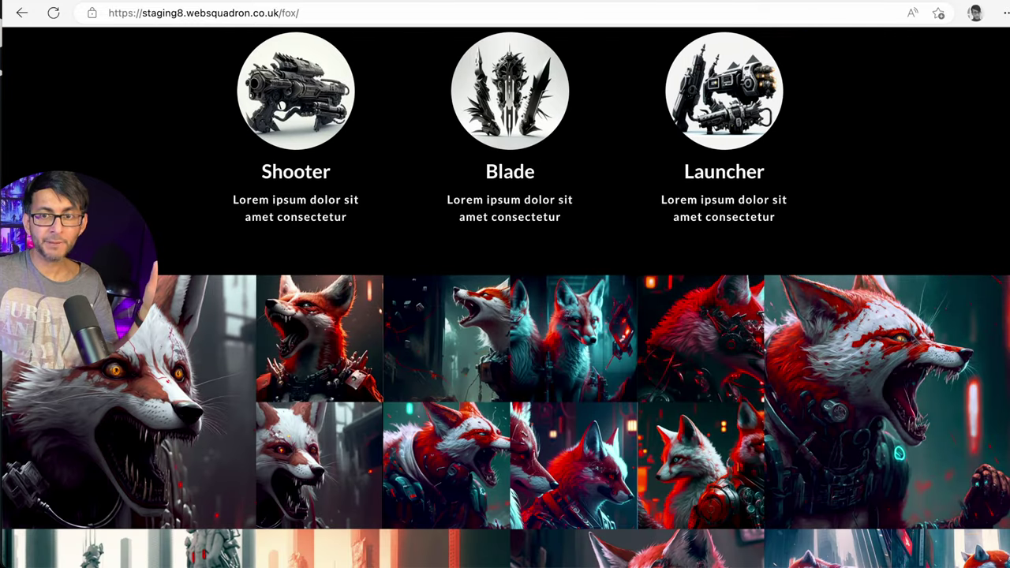
{"action": "scroll", "coordinate": [746, 364], "scroll_direction": "down", "scroll_amount": 8}
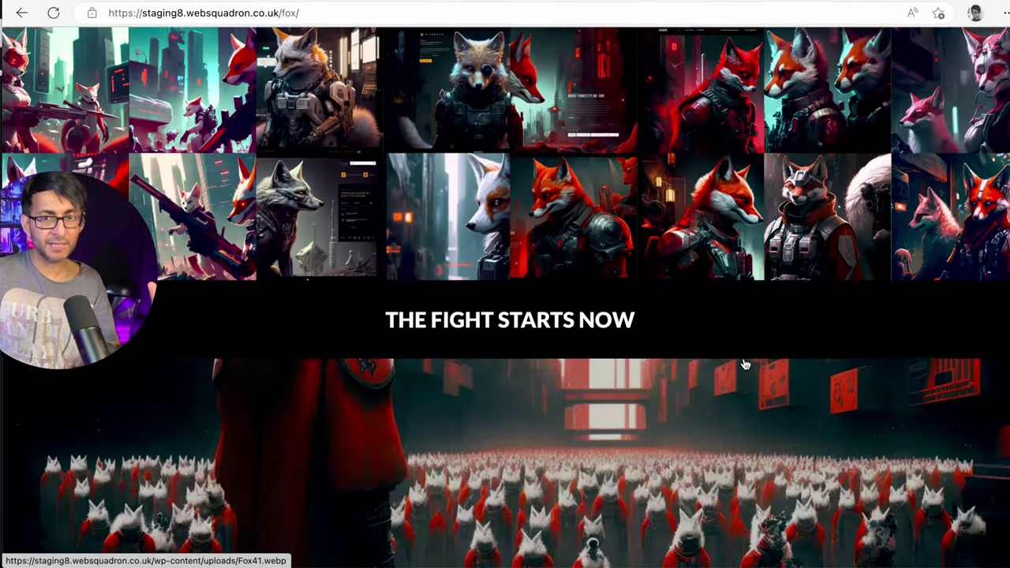
{"action": "scroll", "coordinate": [745, 364], "scroll_direction": "down", "scroll_amount": 3}
{"action": "scroll", "coordinate": [746, 365], "scroll_direction": "up", "scroll_amount": 10}
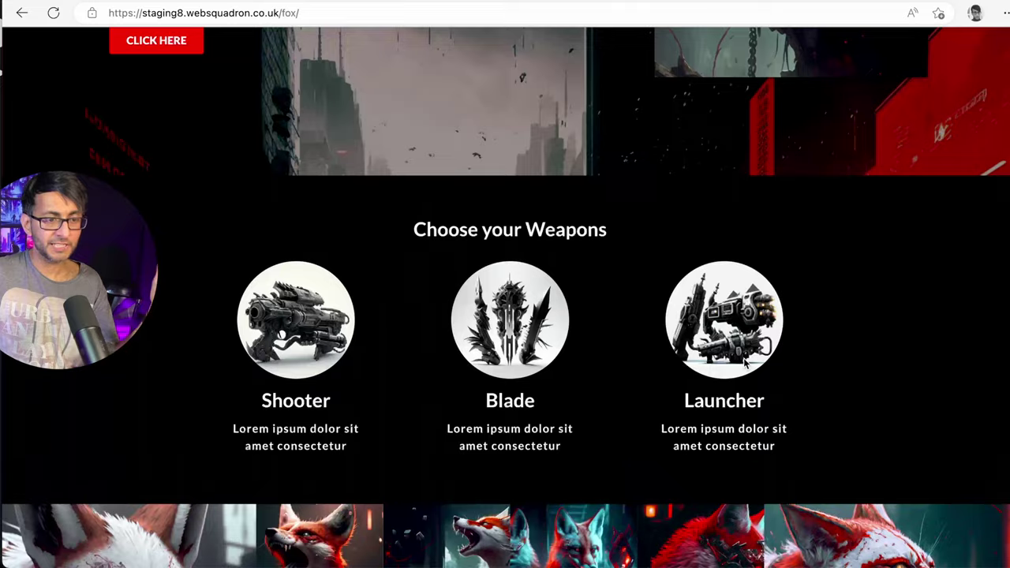
{"action": "scroll", "coordinate": [746, 361], "scroll_direction": "up", "scroll_amount": 10}
{"action": "scroll", "coordinate": [747, 363], "scroll_direction": "down", "scroll_amount": 3}
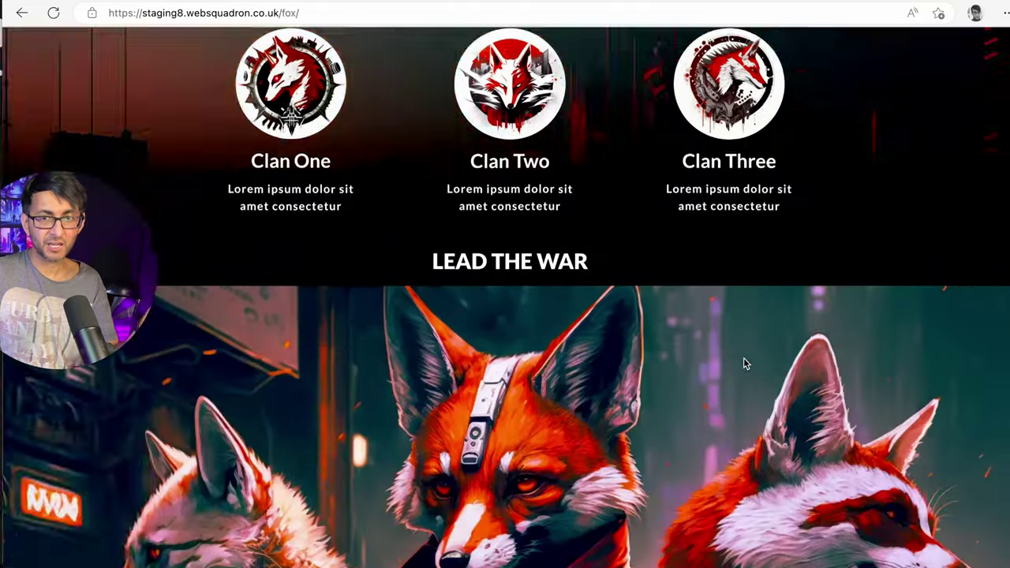
{"action": "scroll", "coordinate": [743, 363], "scroll_direction": "down", "scroll_amount": 3}
{"action": "scroll", "coordinate": [744, 363], "scroll_direction": "down", "scroll_amount": 1}
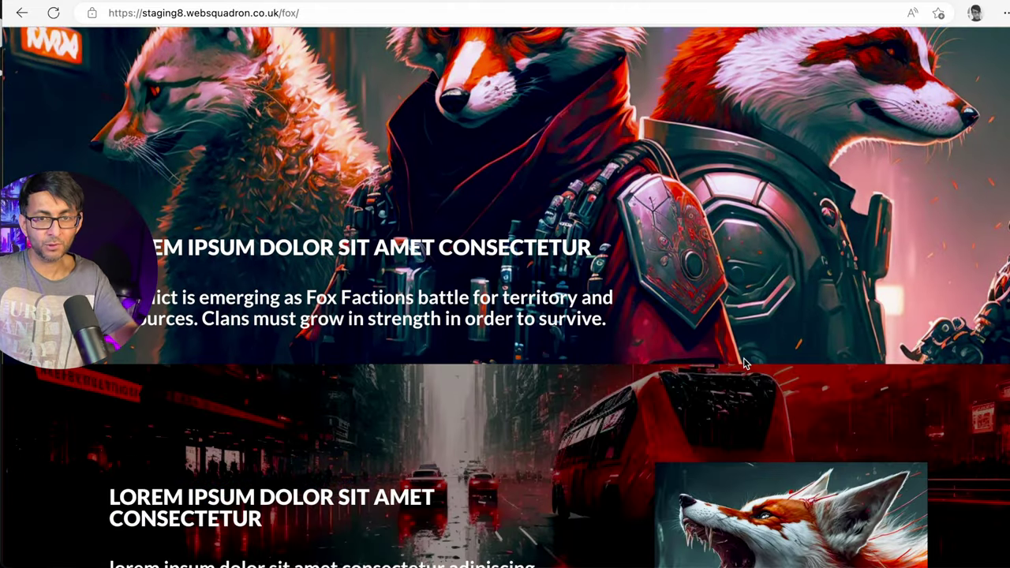